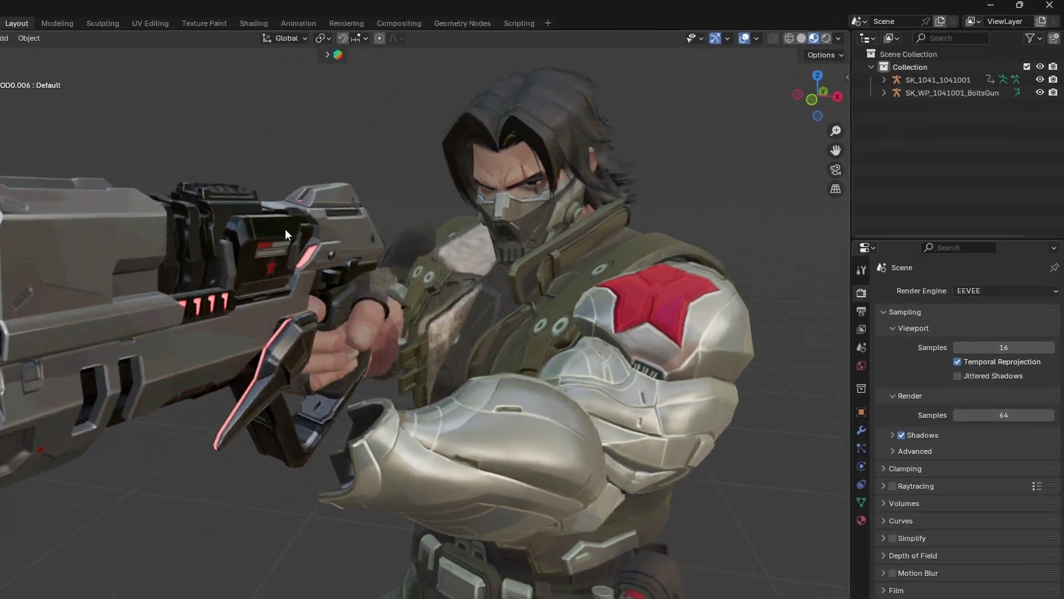
- Switch to File Explorer, show the Passes folder with the light preset file, and select its folder path
middle_drag(284, 228, 438, 199)
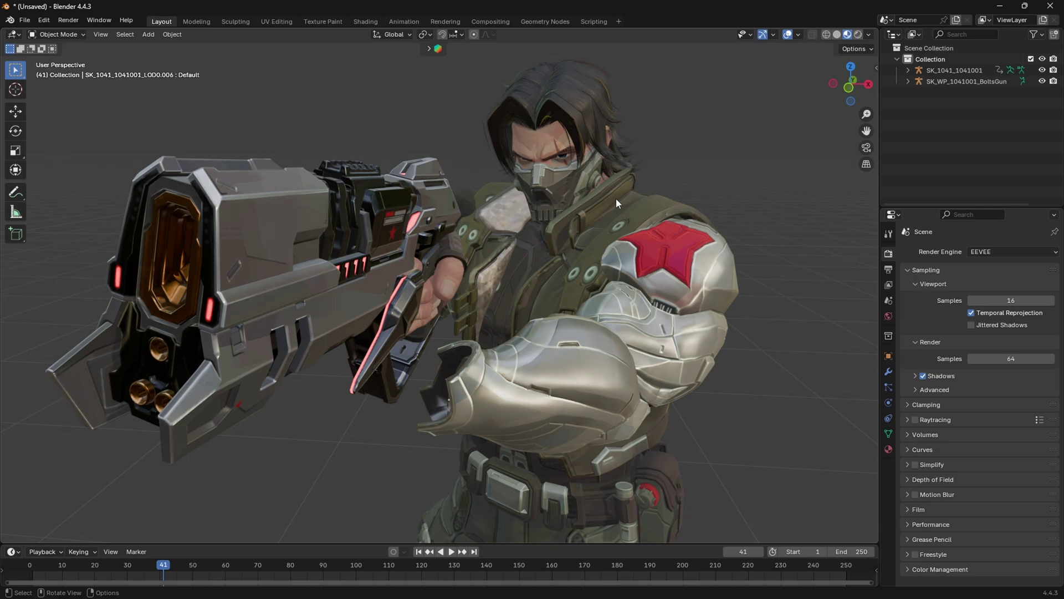
click(595, 586)
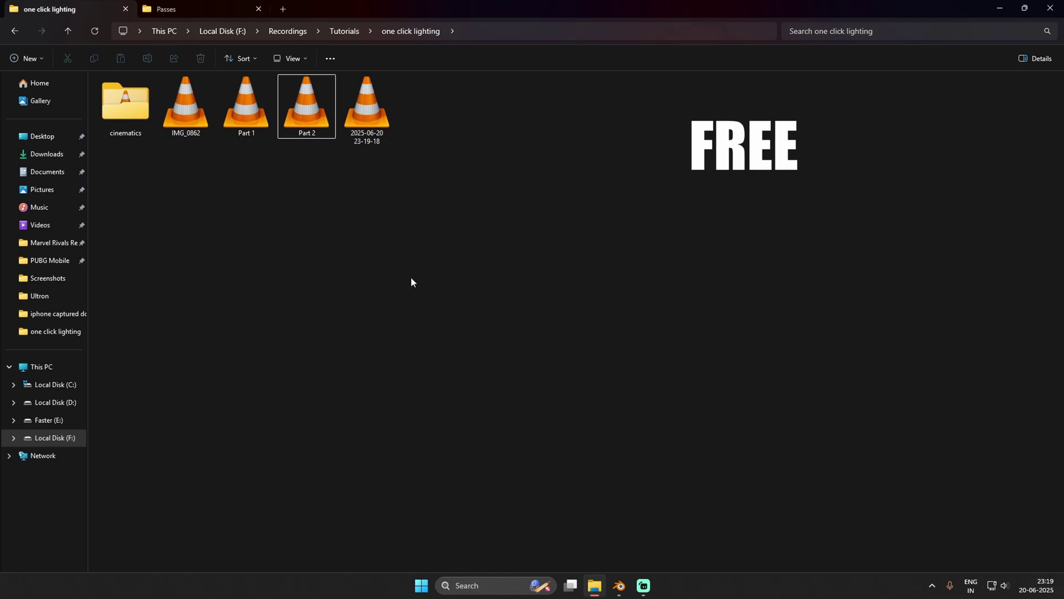
click(200, 9)
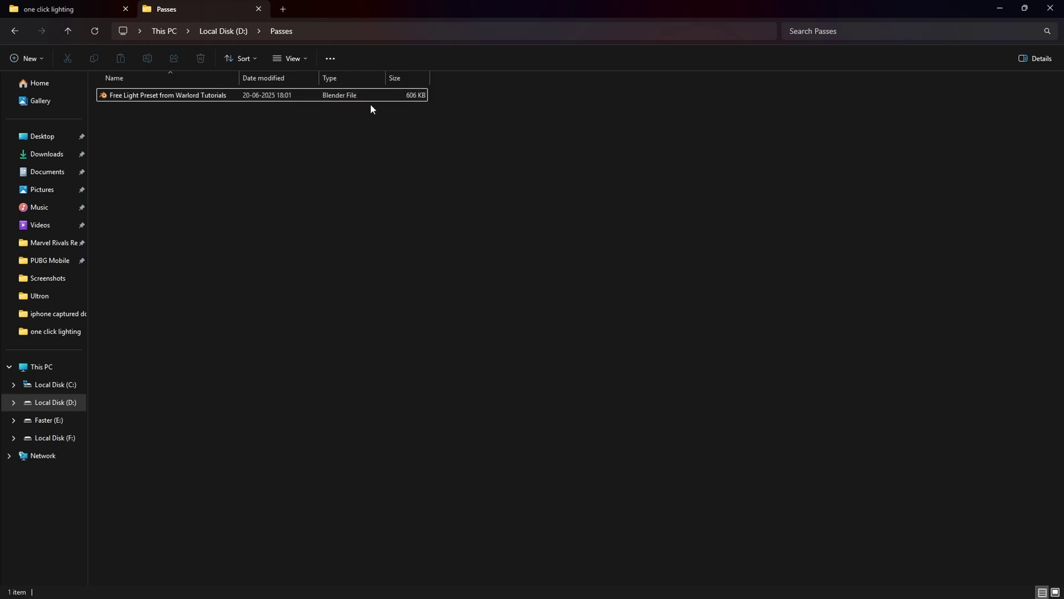
click(421, 31)
key(ctrl+c)
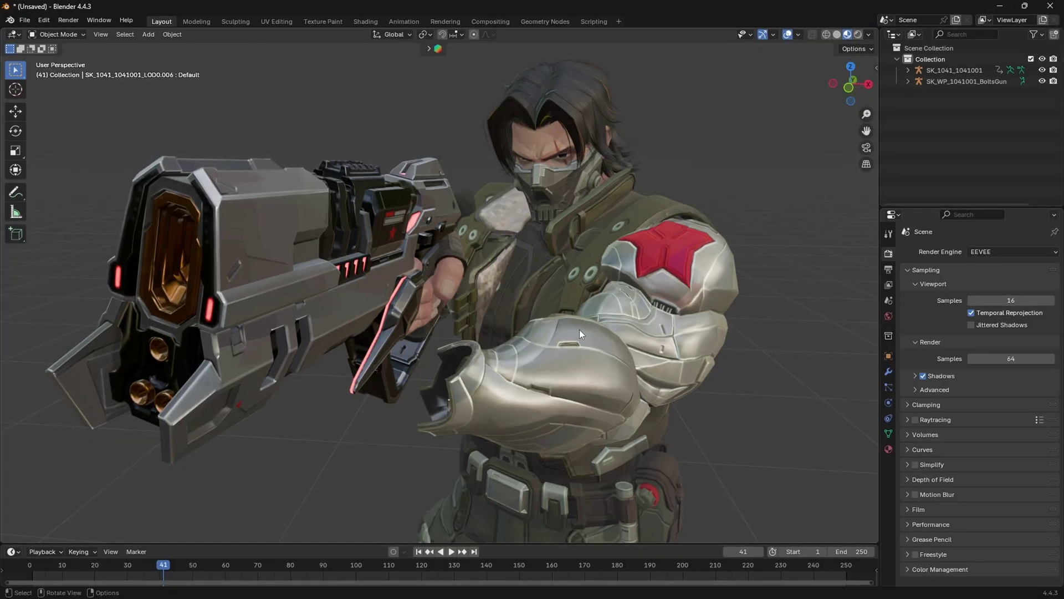
- Start appending data in Blender and browse to the pasted folder path D:\Passes
click(24, 20)
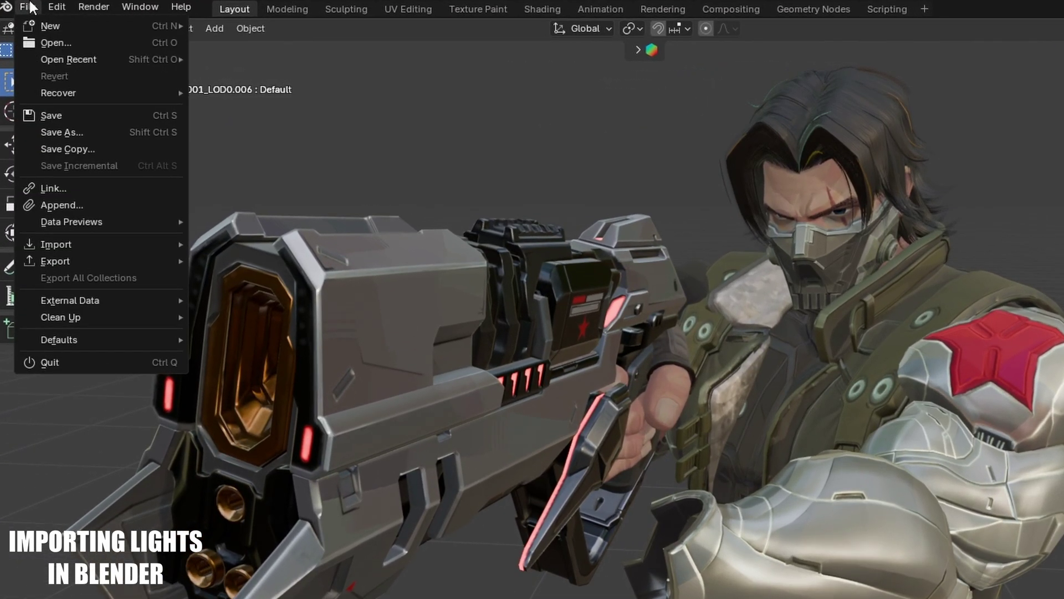
click(95, 206)
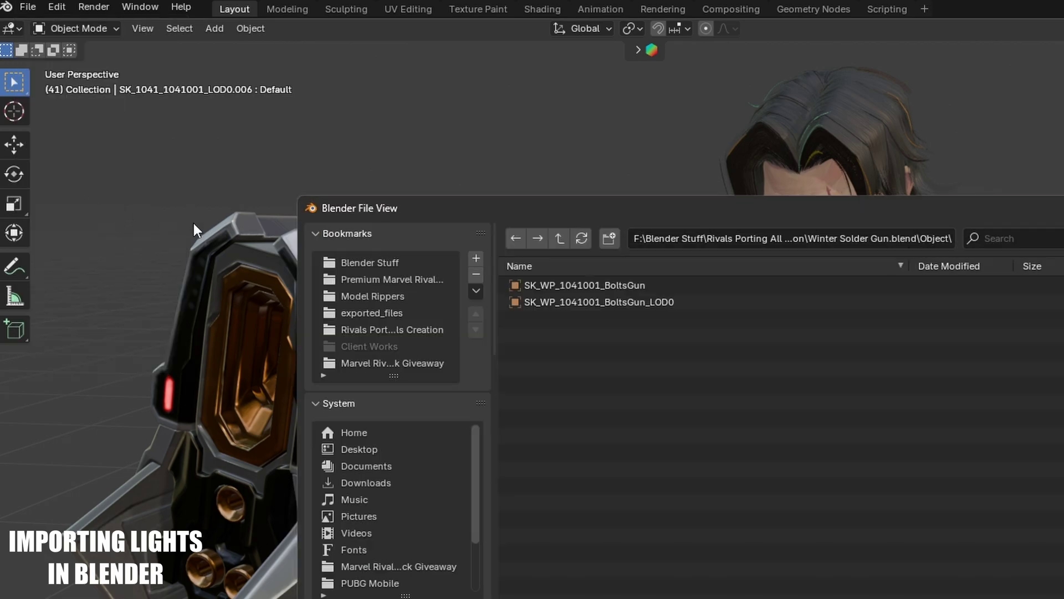
click(791, 239)
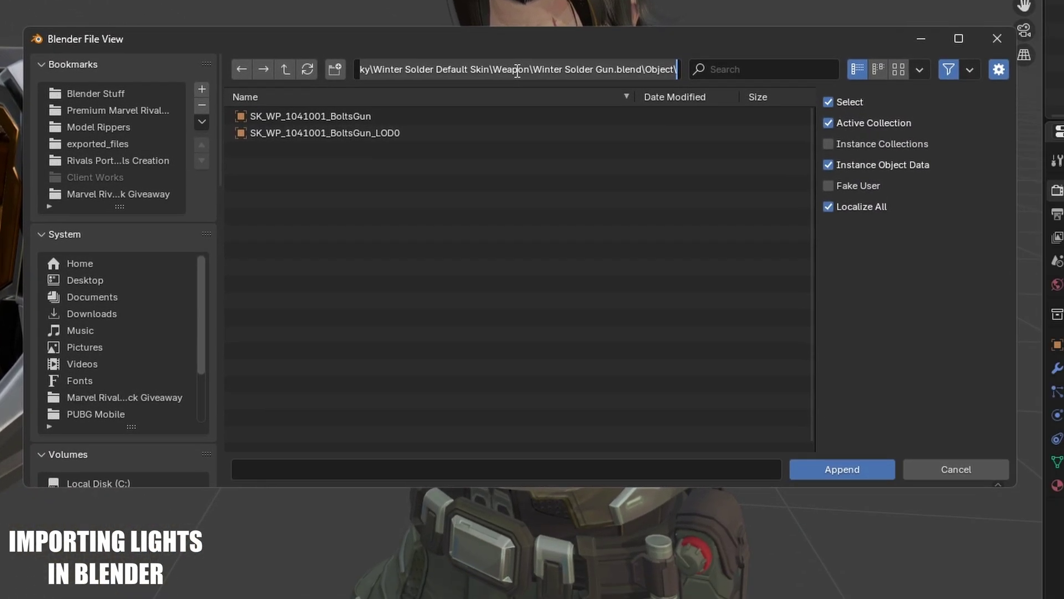
key(ctrl+a)
key(ctrl+v)
key(Return)
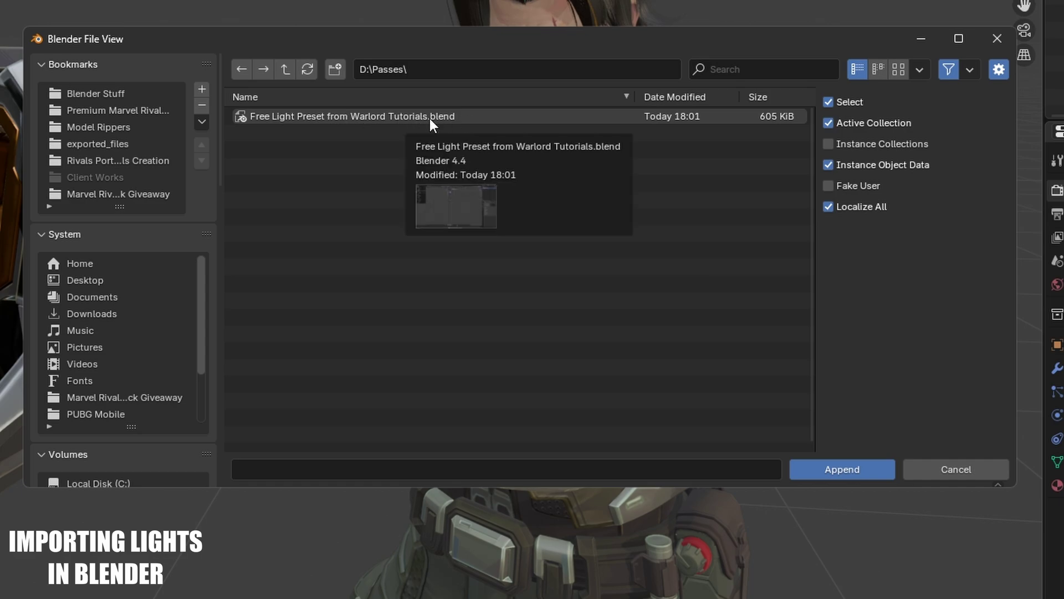
- Append the "3 point sun light" collection from Free Light Preset from Warlord Tutorials.blend
double_click(282, 115)
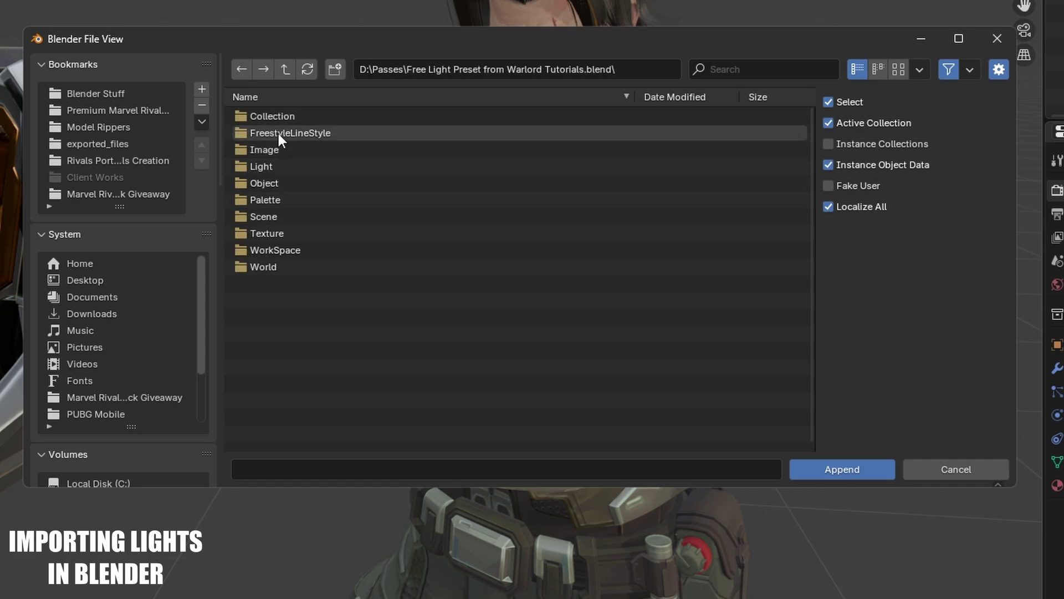
double_click(300, 116)
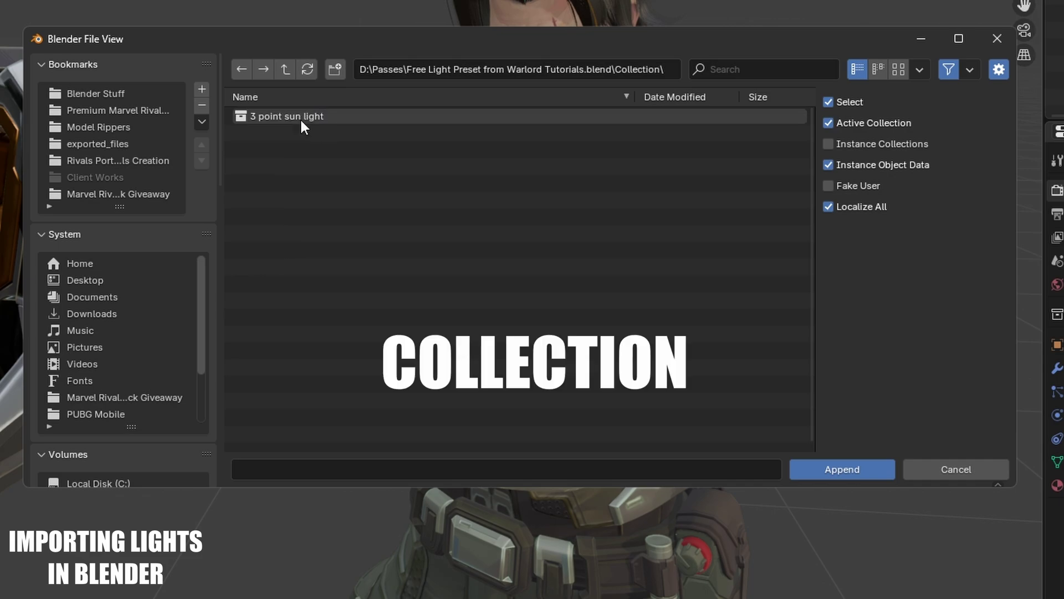
click(271, 120)
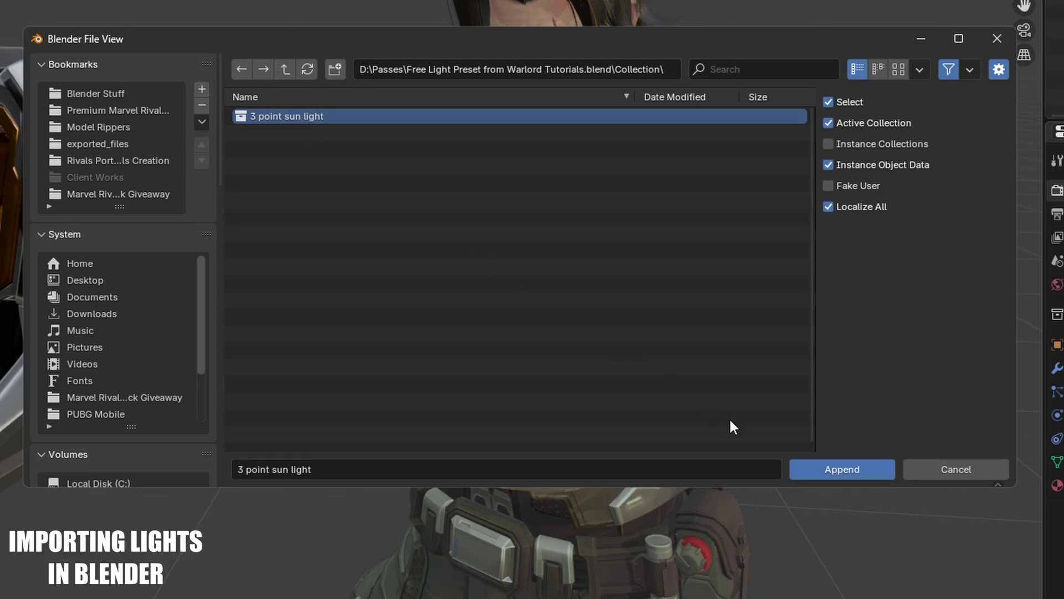
click(854, 474)
scroll(617, 283, down, 4)
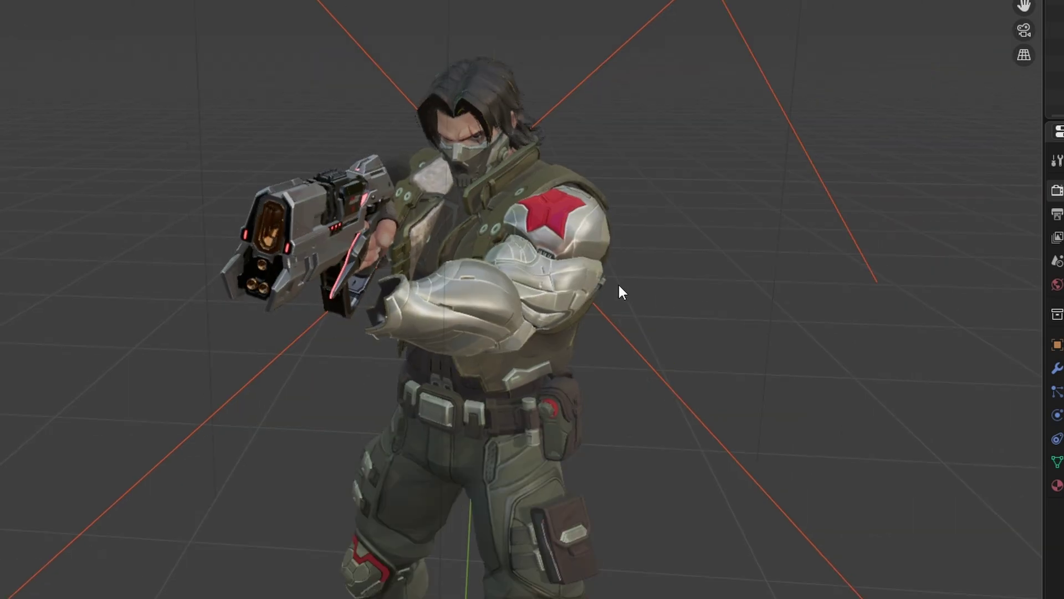
middle_drag(452, 291, 534, 308)
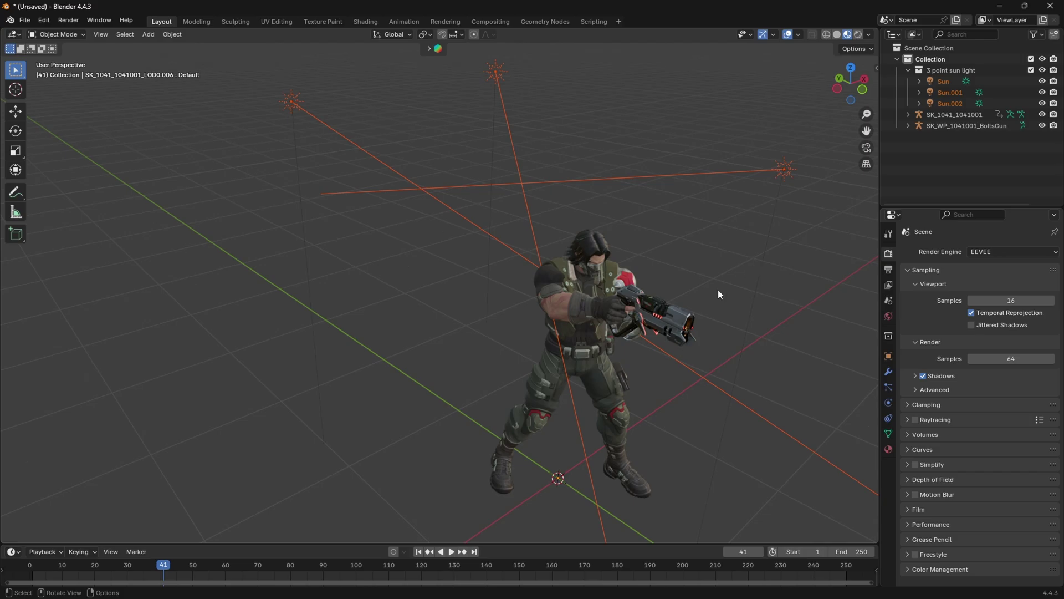
middle_drag(717, 290, 637, 317)
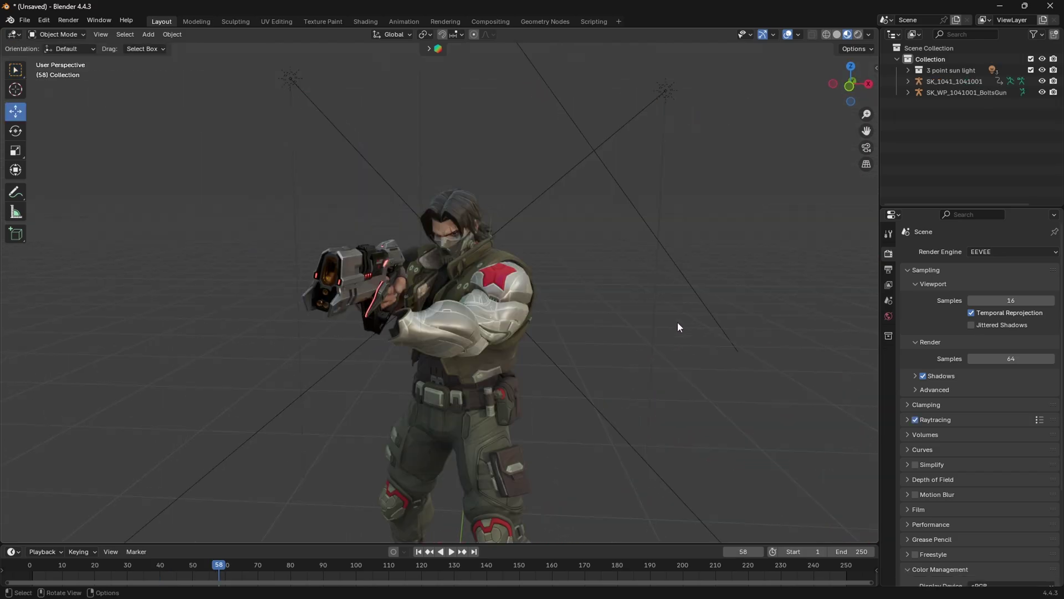
- Add a camera to the scene and look through it
scroll(594, 344, up, 3)
scroll(594, 344, down, 3)
middle_drag(564, 364, 699, 369)
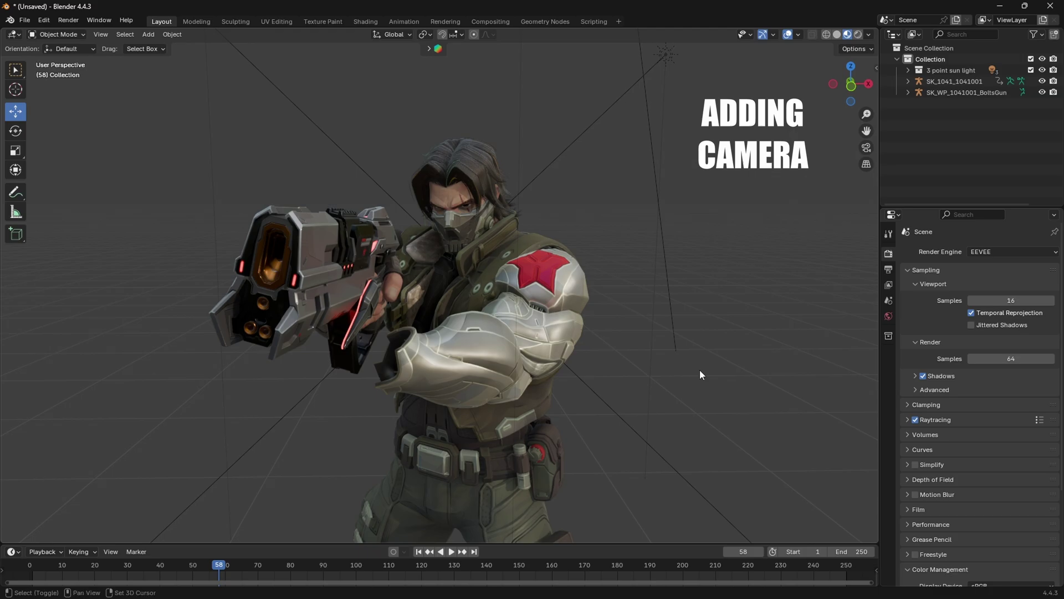
key(shift+a)
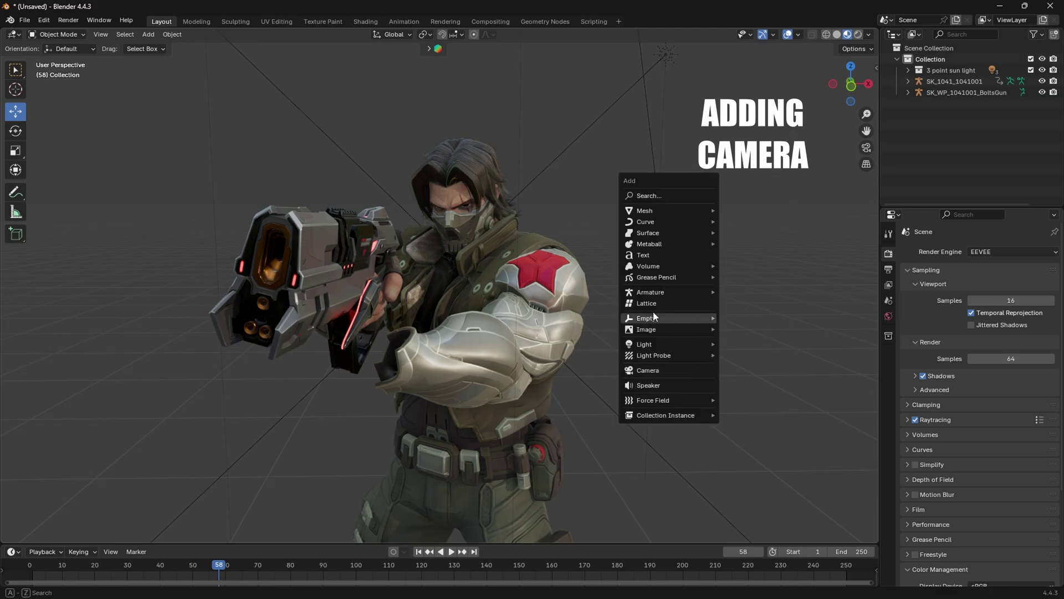
click(648, 370)
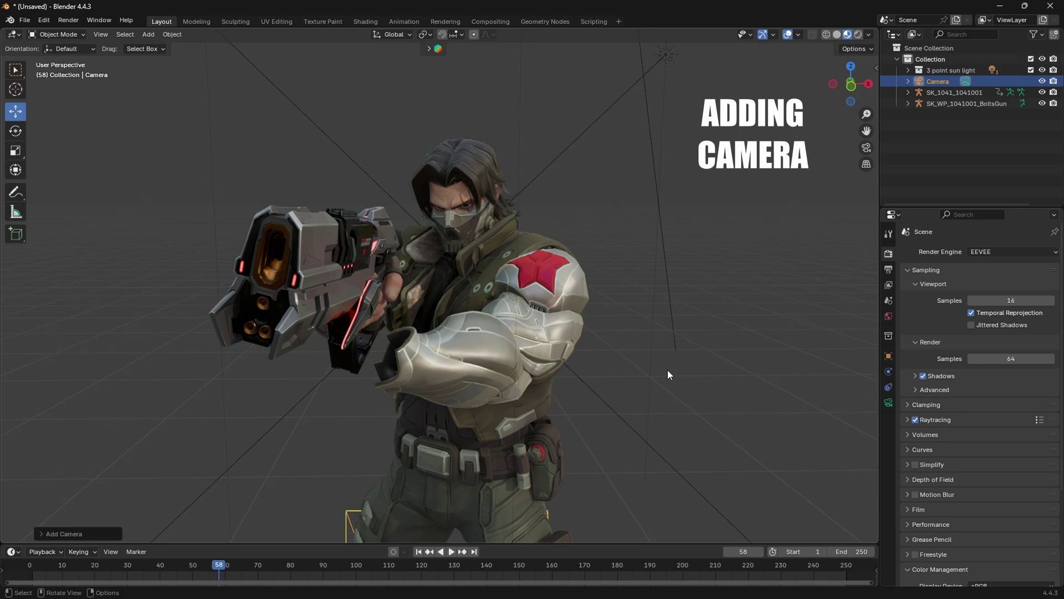
key(KP_0)
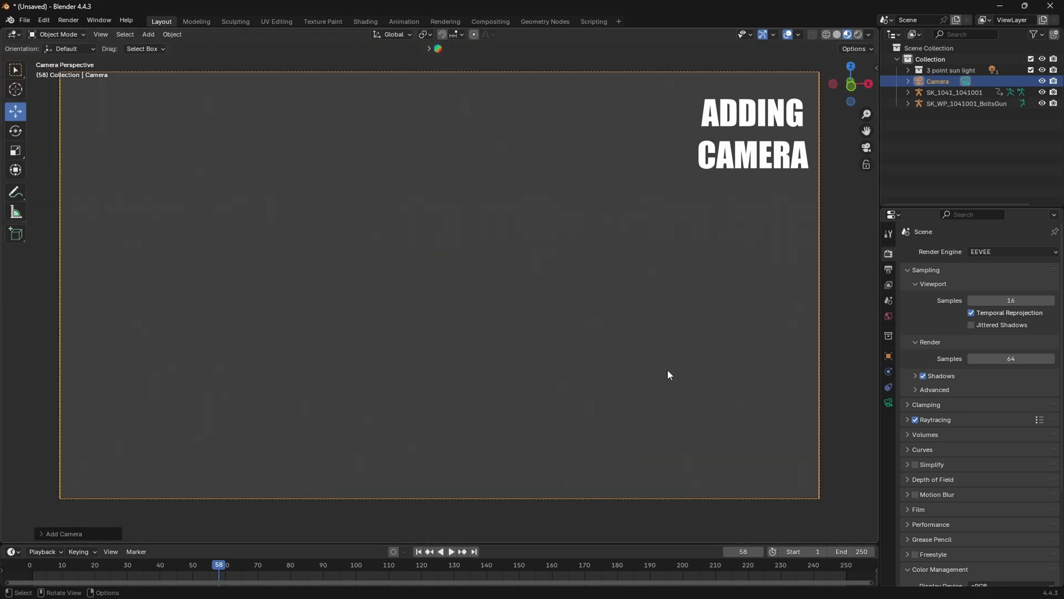
- Fly the camera back with walk navigation until it frames the character's upper body and the gun, and check the framing
key(shift+grave)
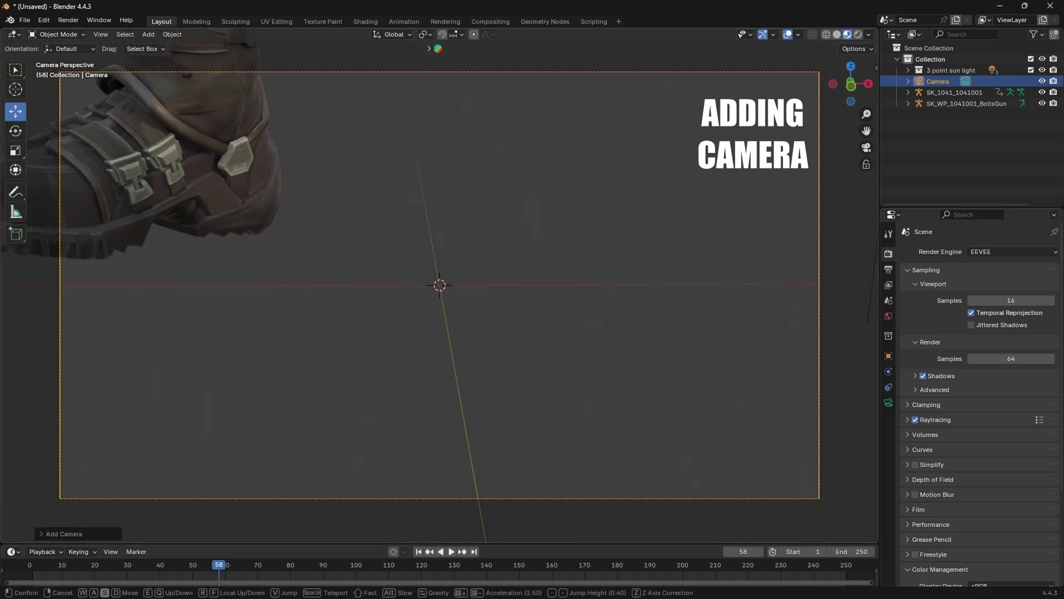
key(s)
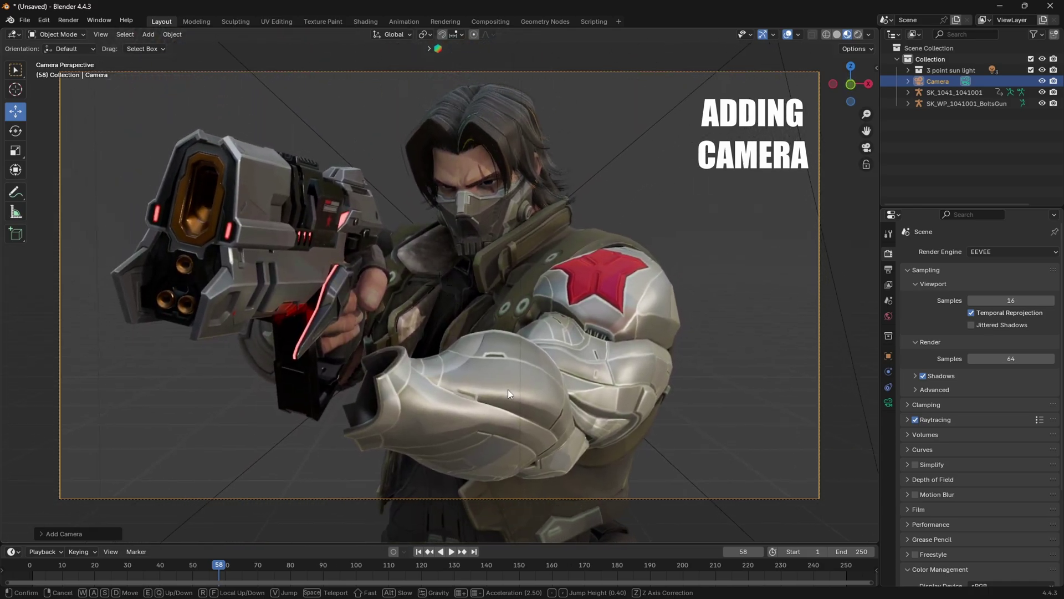
click(582, 382)
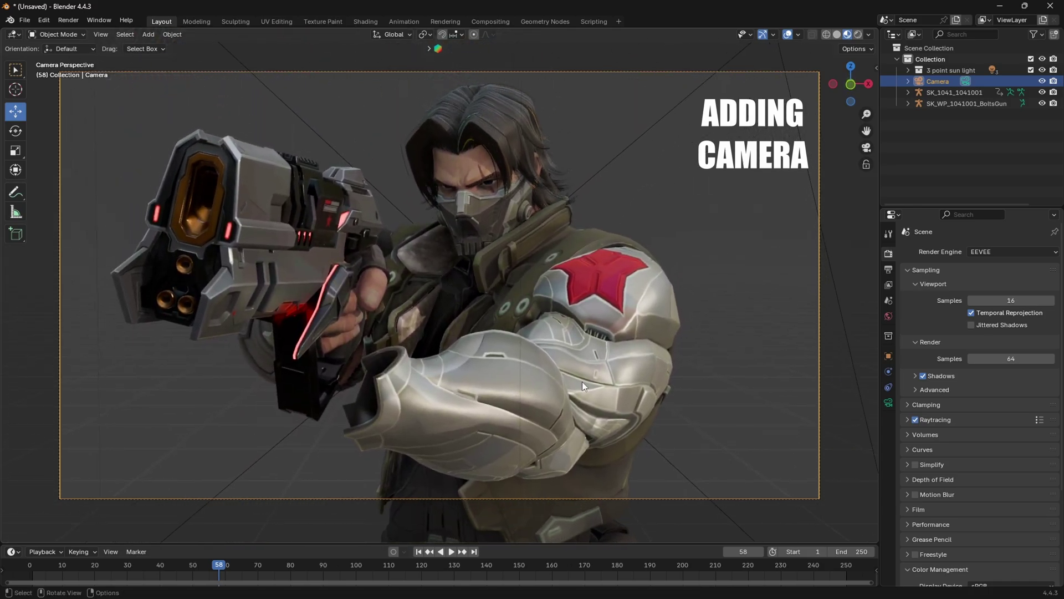
key(KP_0)
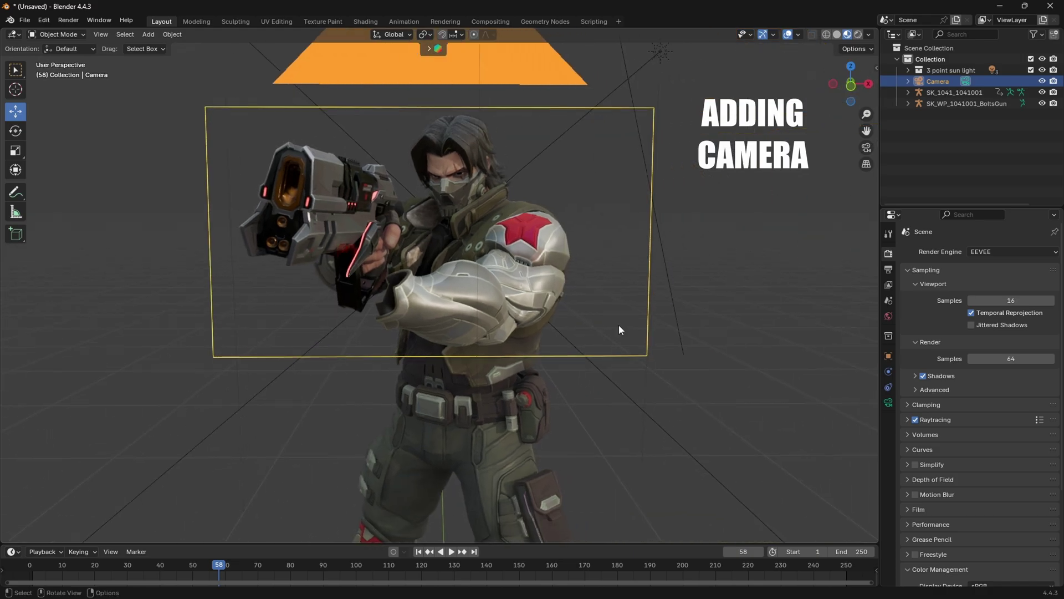
key(KP_0)
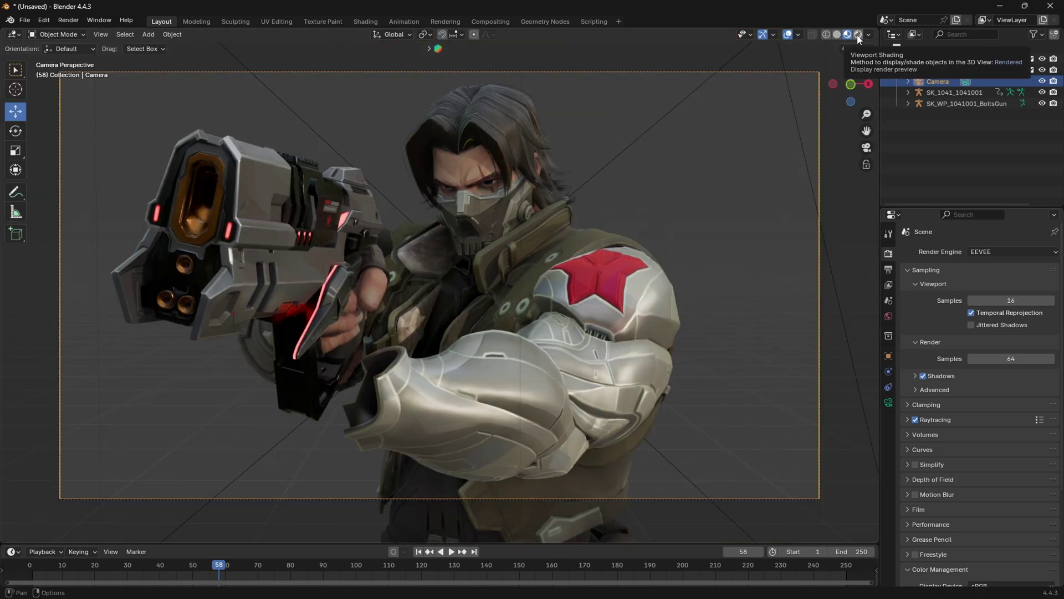
- Try a world background strength of 1, and return it to 0
click(889, 316)
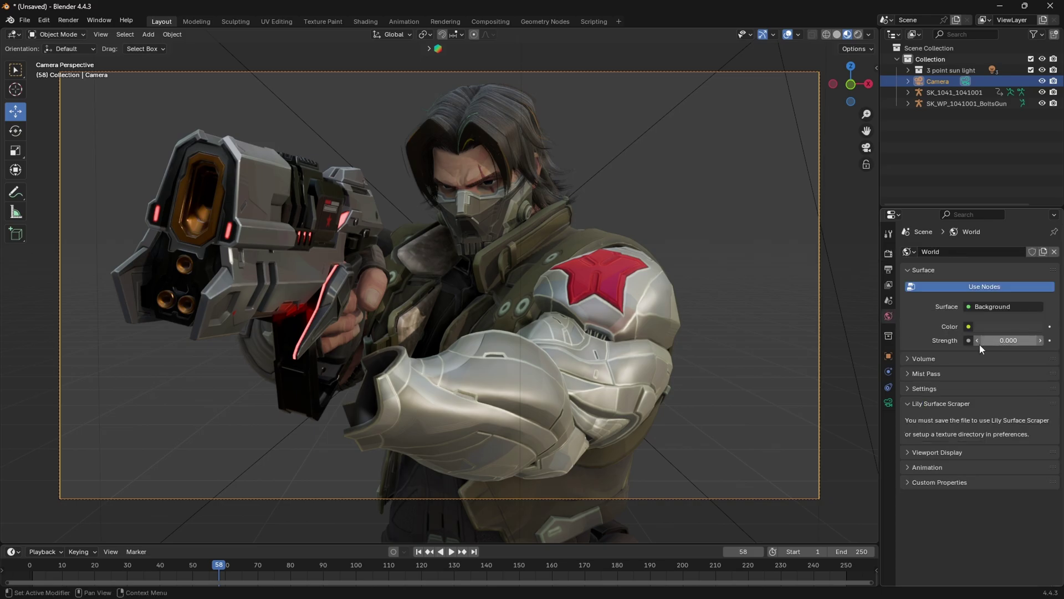
click(1011, 344)
text(1)
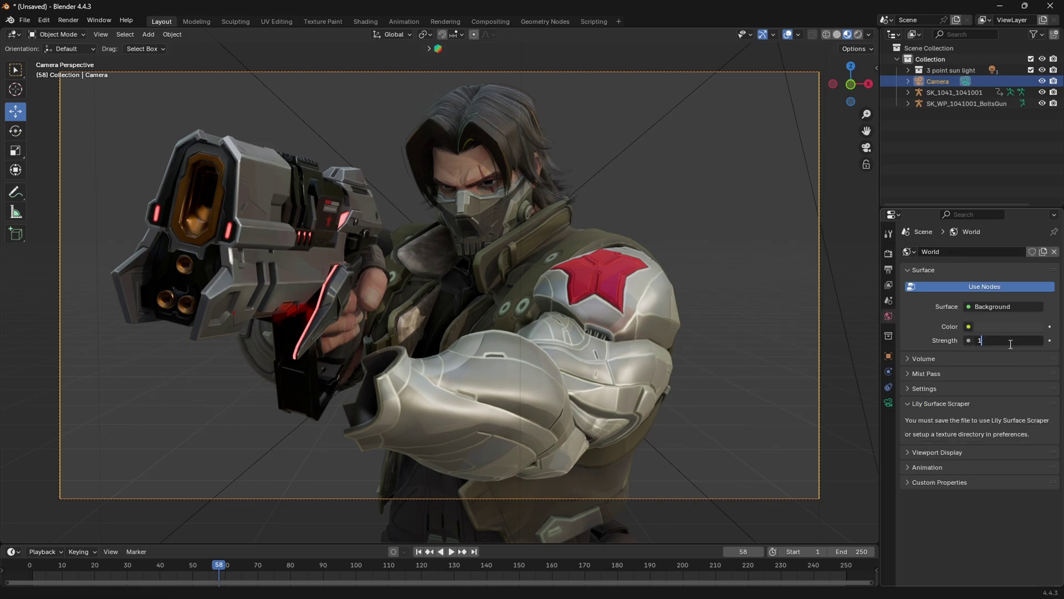
key(Return)
drag(1022, 340, 975, 340)
- Show the render settings and preview the lit character with EEVEE in rendered viewport shading
click(888, 253)
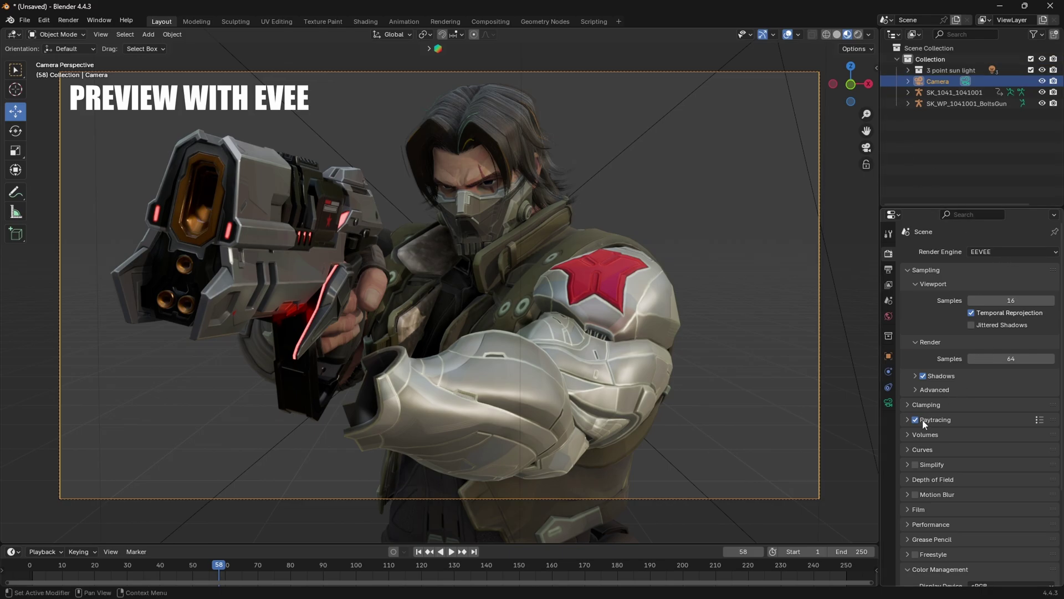
click(858, 36)
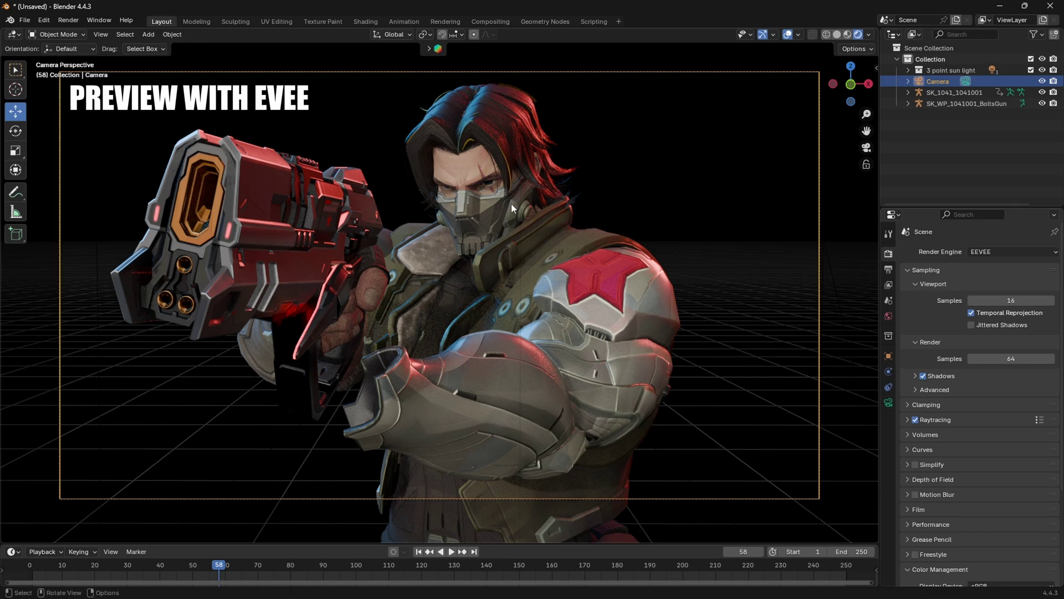
scroll(408, 212, up, 2)
scroll(408, 213, down, 2)
- Switch the render engine to Cycles and inspect the rendered character up close
click(1005, 254)
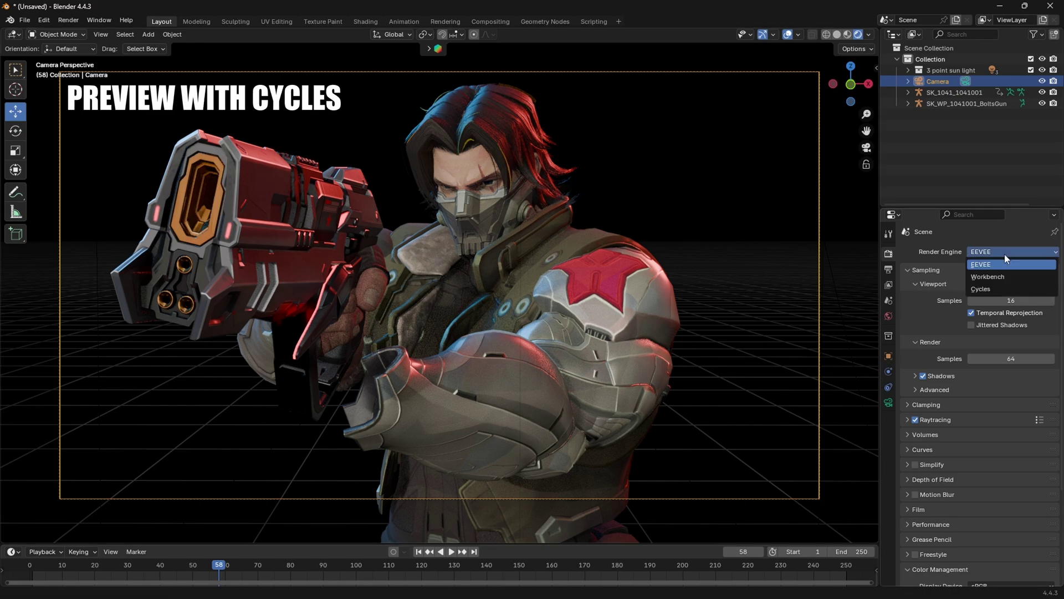
click(1010, 291)
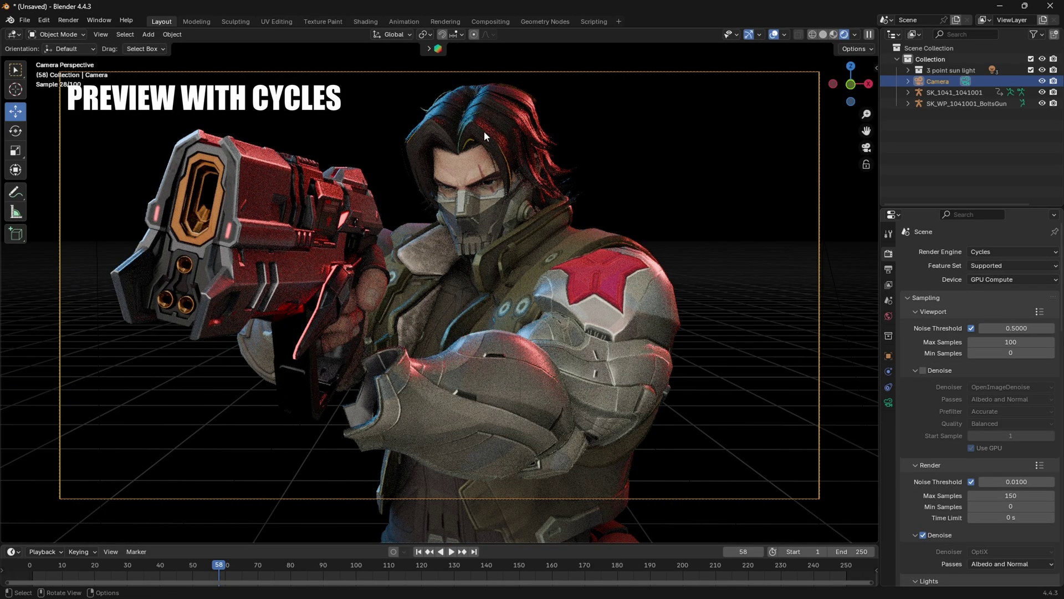
scroll(504, 115, up, 5)
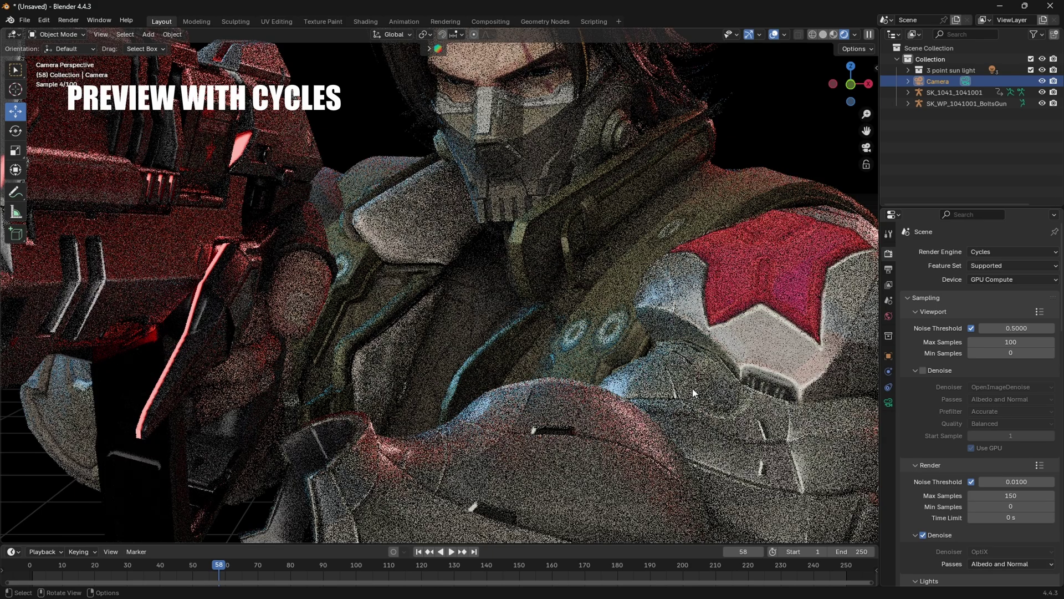
scroll(693, 388, down, 5)
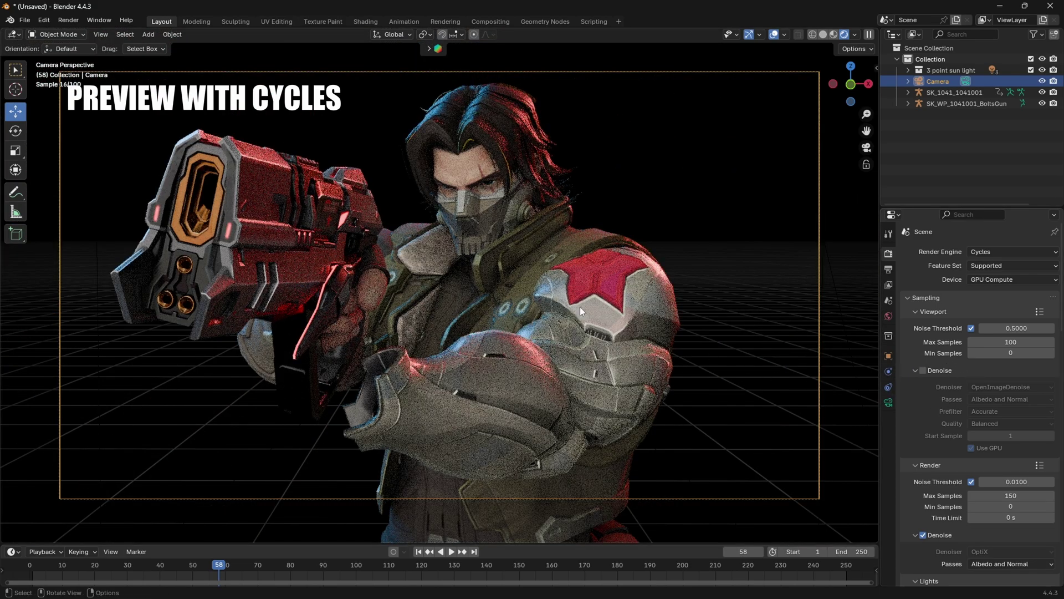
scroll(581, 312, up, 3)
scroll(582, 312, down, 3)
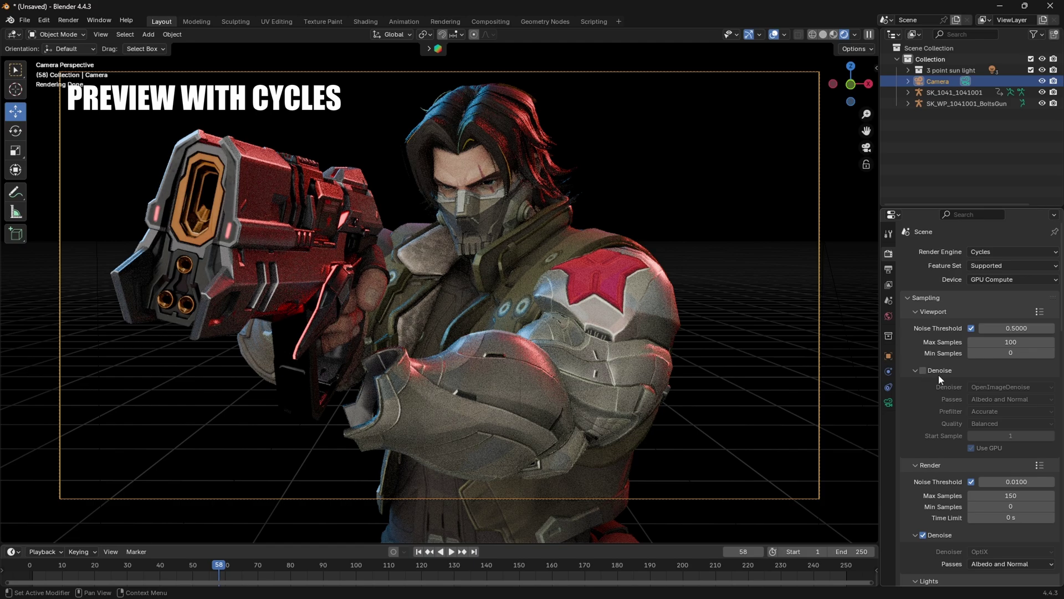
- Collapse the viewport Denoise settings and expand the "3 point sun light" collection to list its suns
click(915, 369)
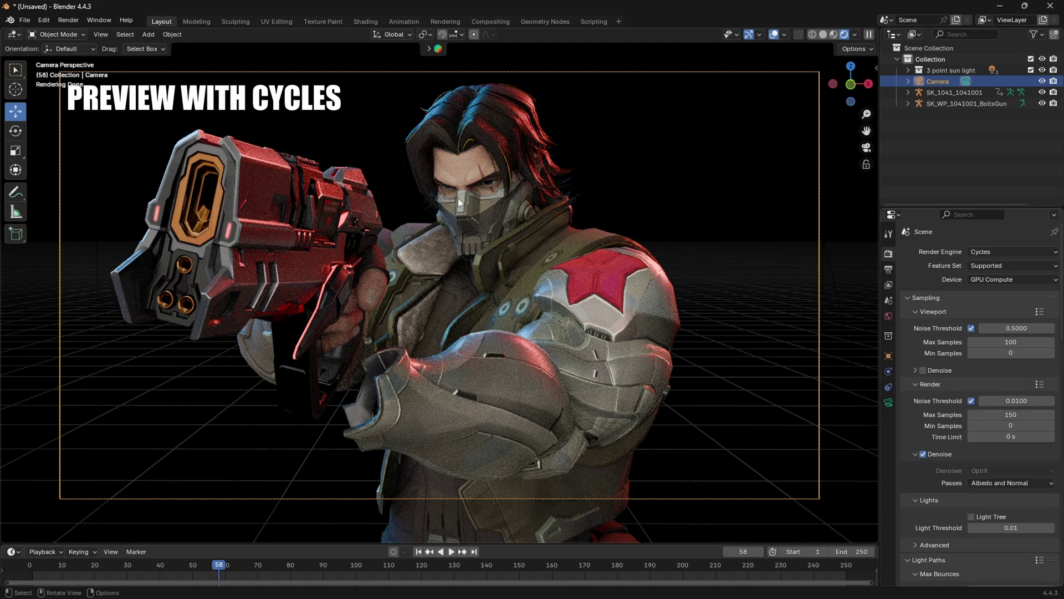
scroll(490, 201, down, 1)
scroll(490, 206, up, 1)
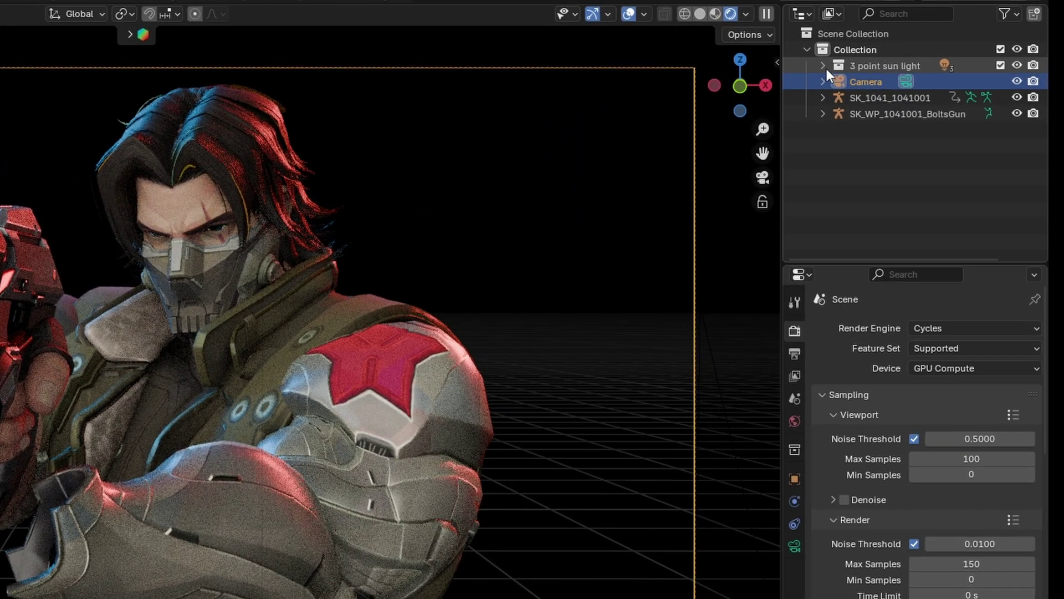
click(823, 66)
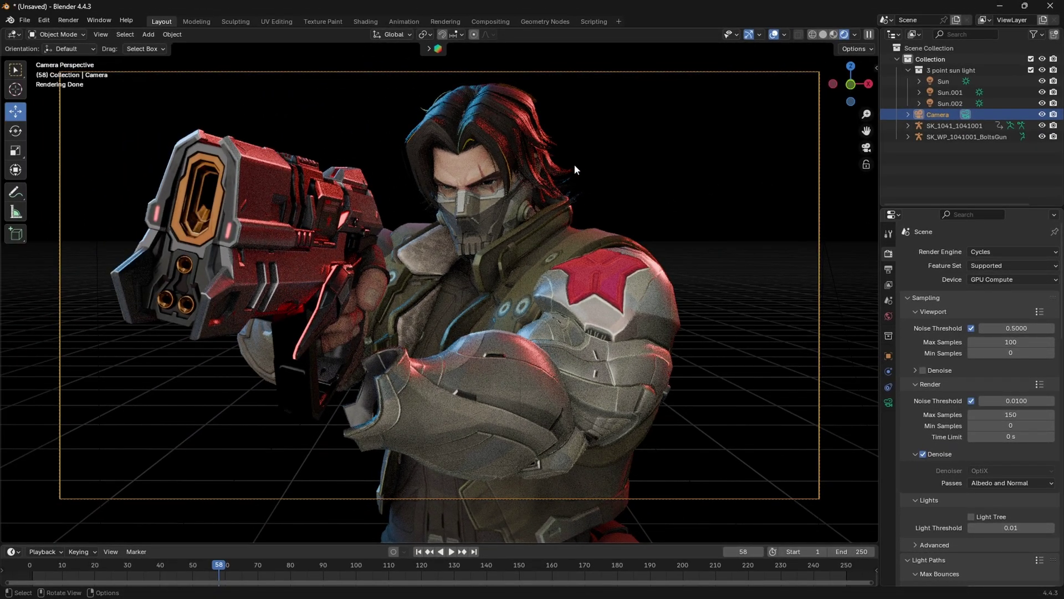
- Change the light colour of Sun.002 to a light green
click(966, 102)
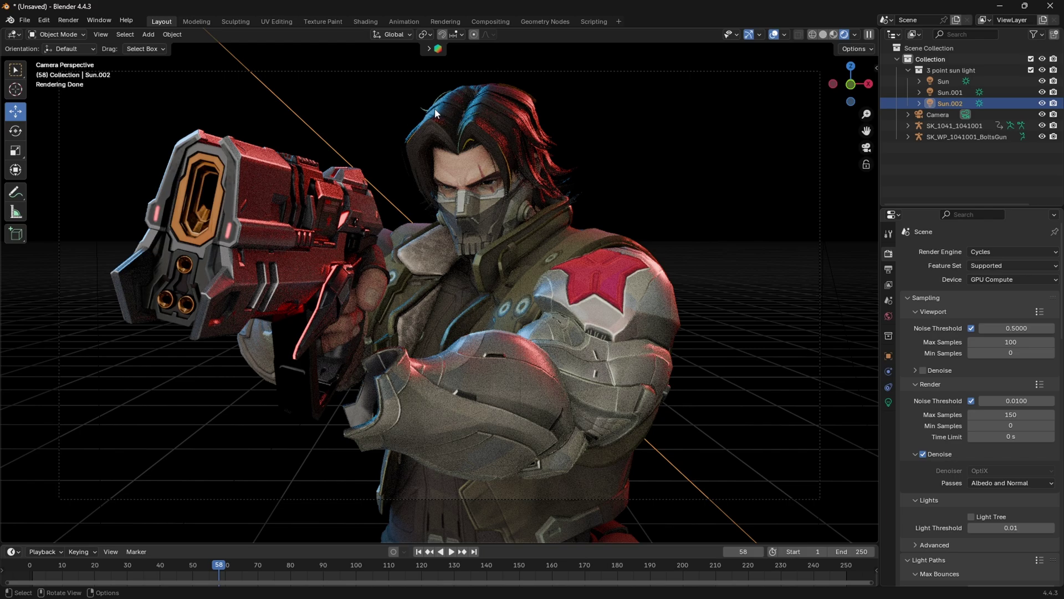
click(888, 402)
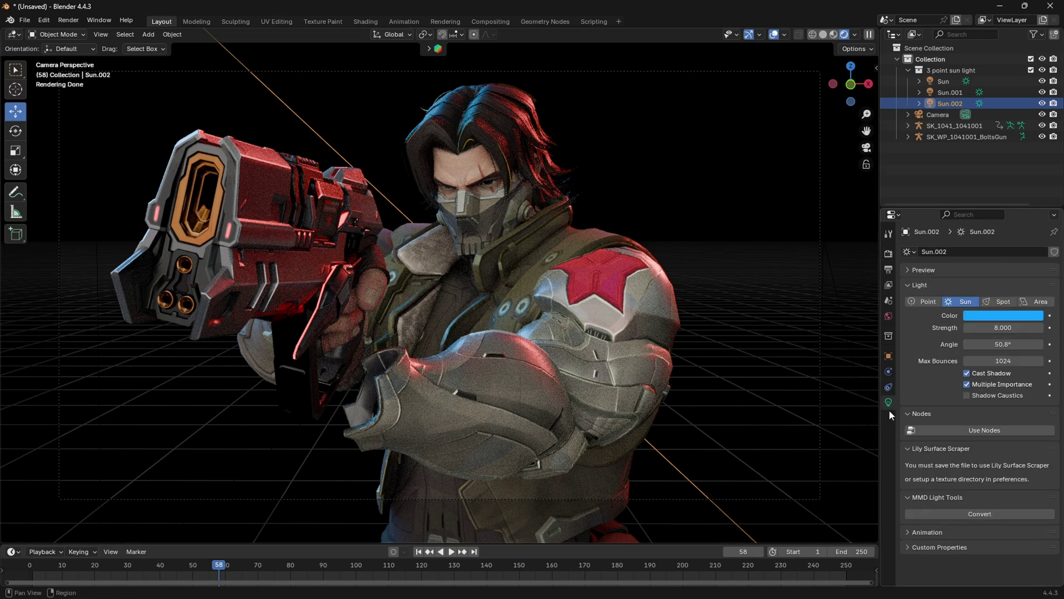
click(994, 320)
mouse_move(967, 192)
mouse_down()
mouse_move(978, 153)
mouse_move(971, 192)
mouse_move(1017, 194)
mouse_move(1010, 175)
mouse_move(954, 184)
mouse_up()
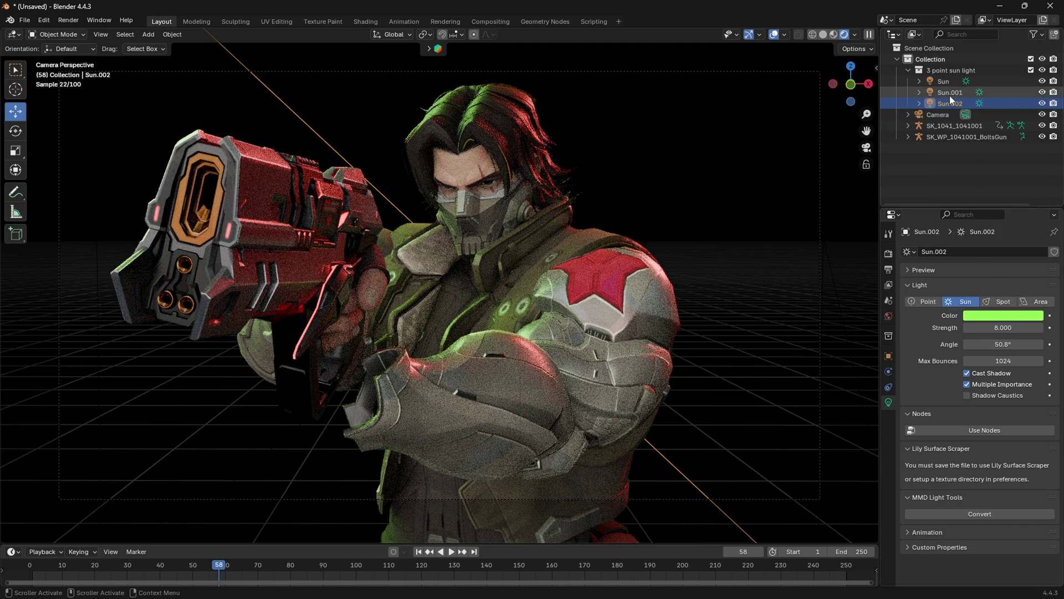
- Change the light colour of Sun.001 to magenta
click(950, 94)
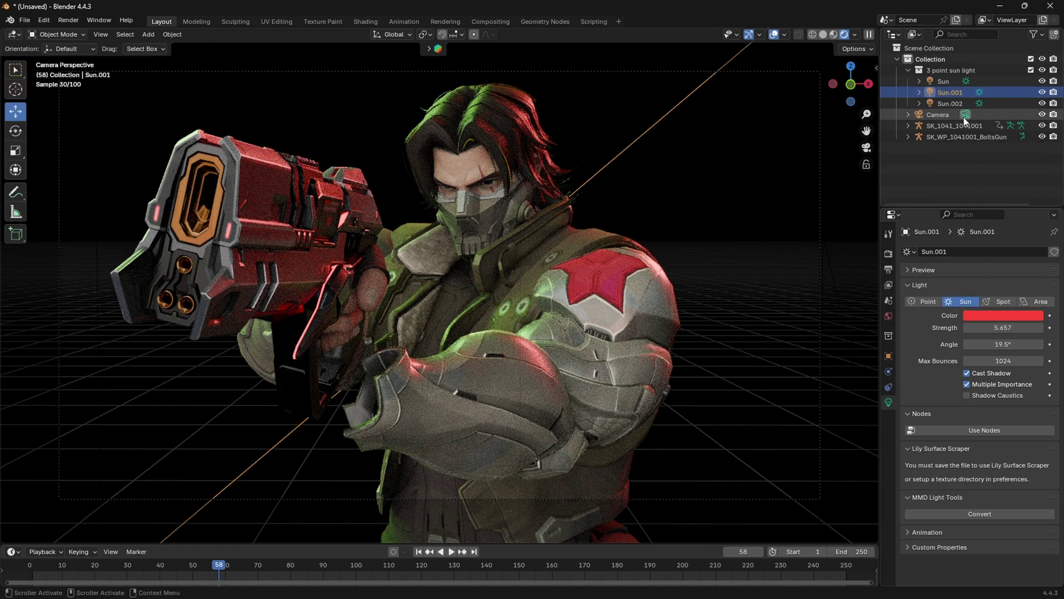
click(991, 316)
drag(986, 167, 1022, 208)
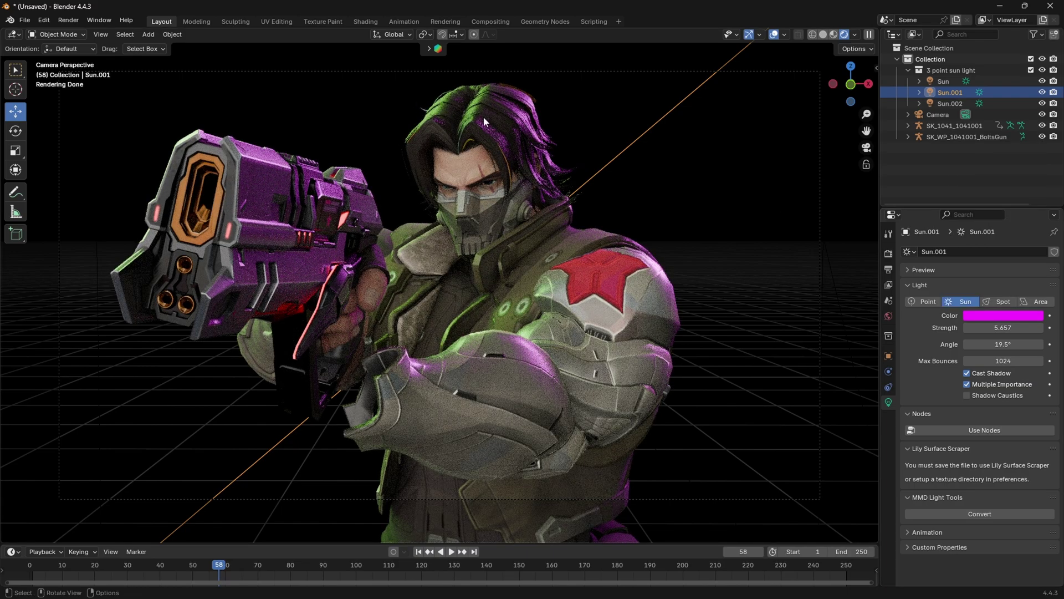
- Set the strength of the light named Sun to 7.737
click(956, 81)
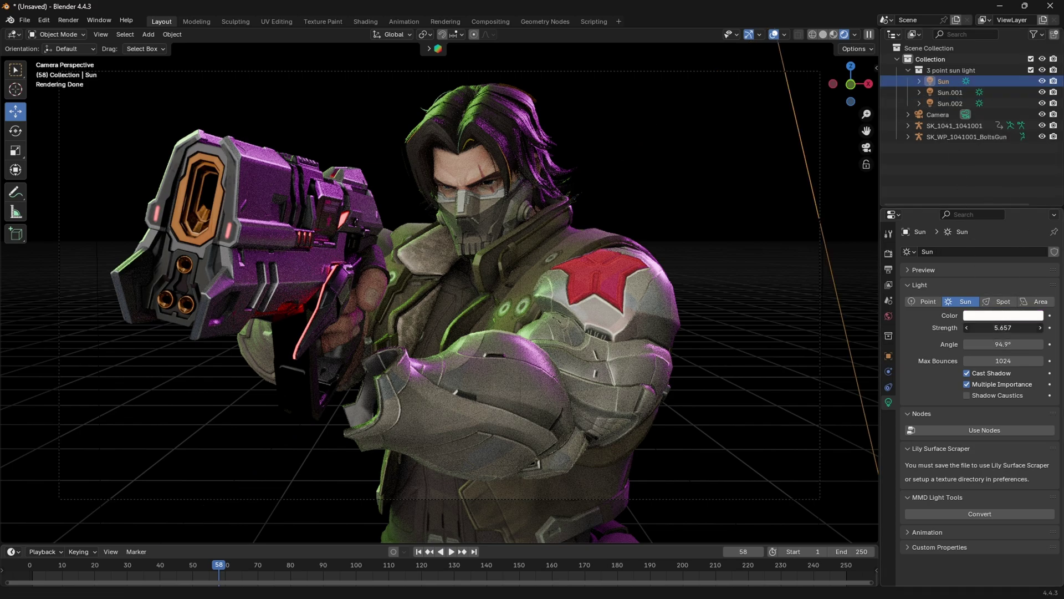
drag(1003, 327, 973, 331)
- Try a saturated blue (#2B7AFF) as the colour of the light named Sun, and return it to white
click(1002, 315)
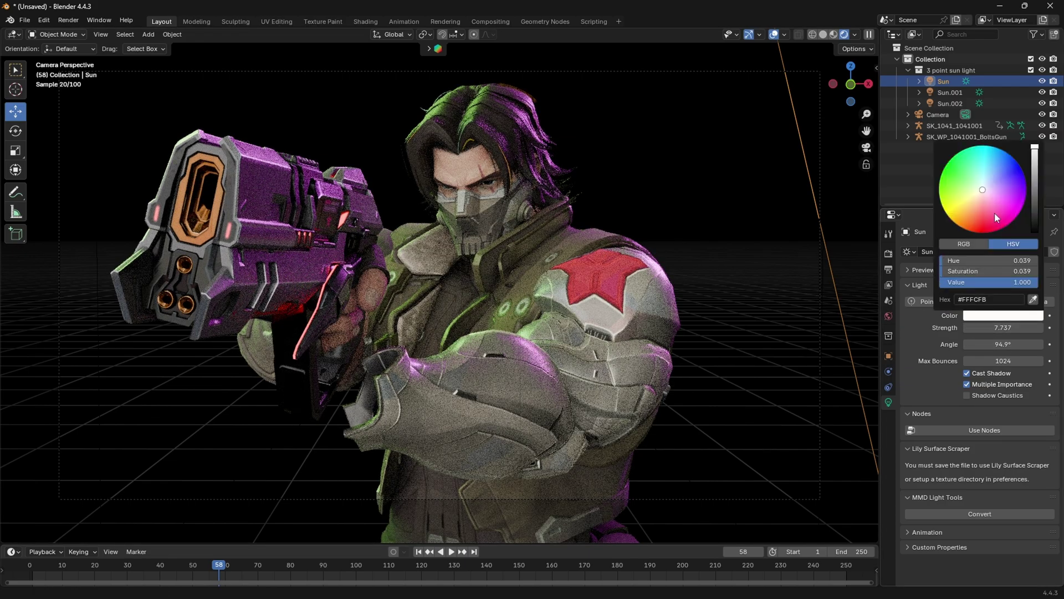
click(1003, 316)
mouse_move(983, 189)
mouse_down()
mouse_move(976, 168)
mouse_move(1004, 160)
mouse_up()
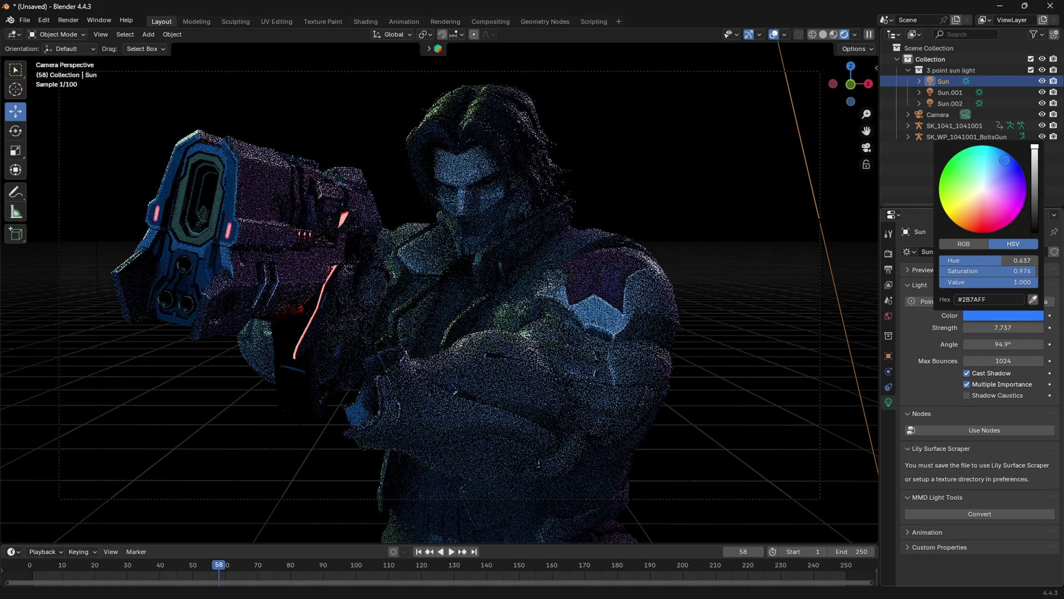
click(996, 314)
drag(971, 260, 940, 271)
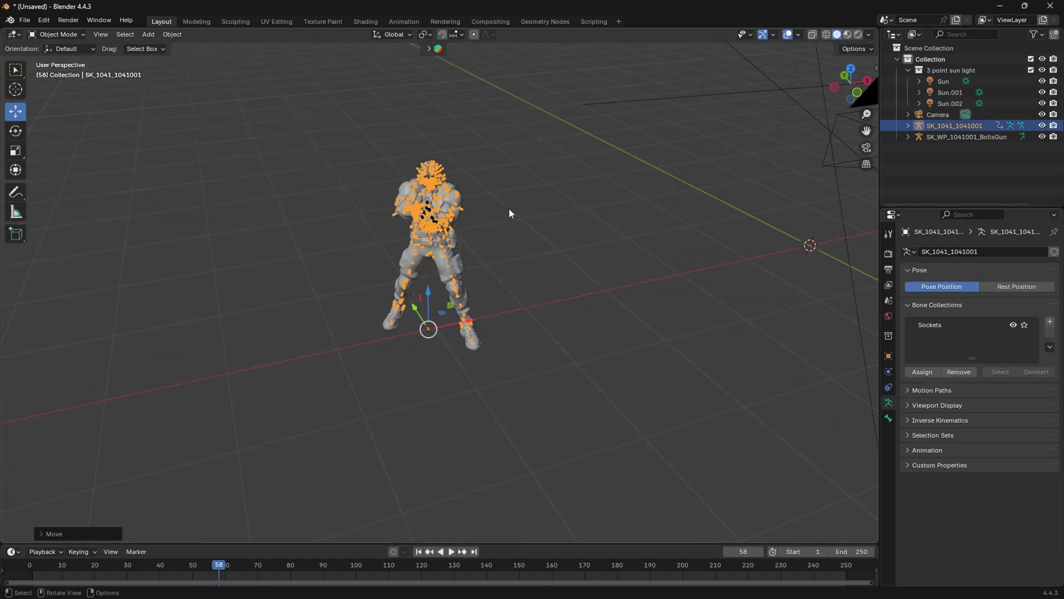
- Move the character armature along the X axis away from the suns and hide the bones in the viewport overlays
scroll(377, 247, up, 5)
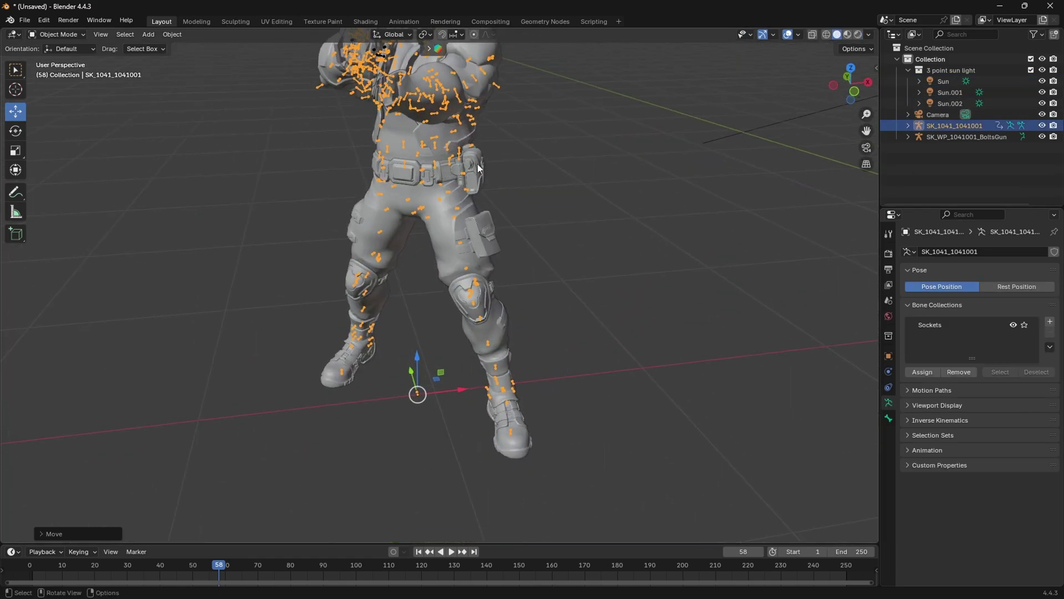
scroll(444, 151, down, 5)
scroll(523, 167, up, 5)
scroll(524, 168, up, 3)
middle_drag(523, 167, 527, 161)
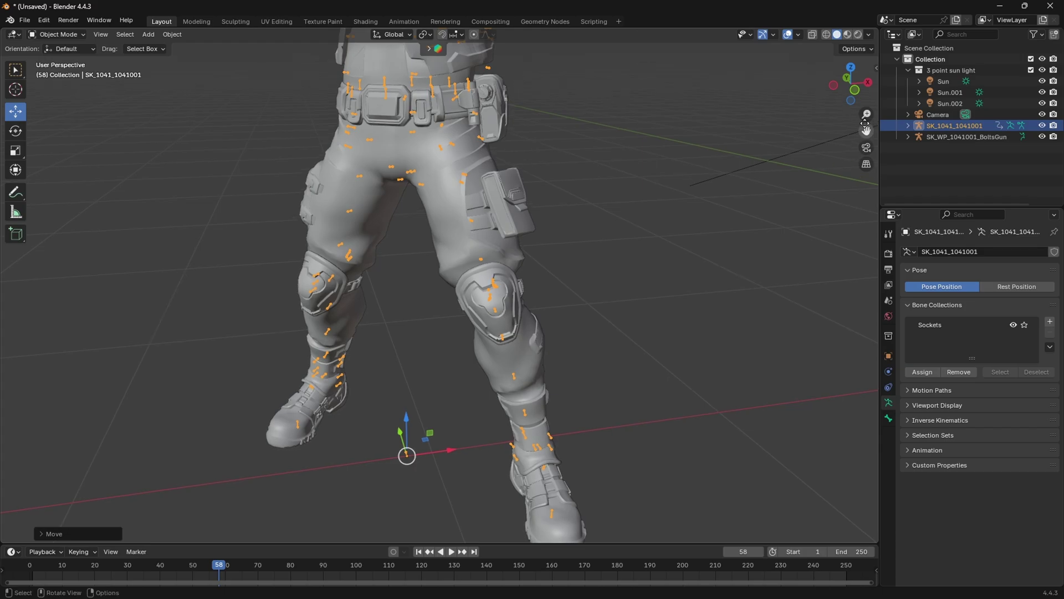
drag(866, 123, 909, 421)
scroll(668, 198, up, 2)
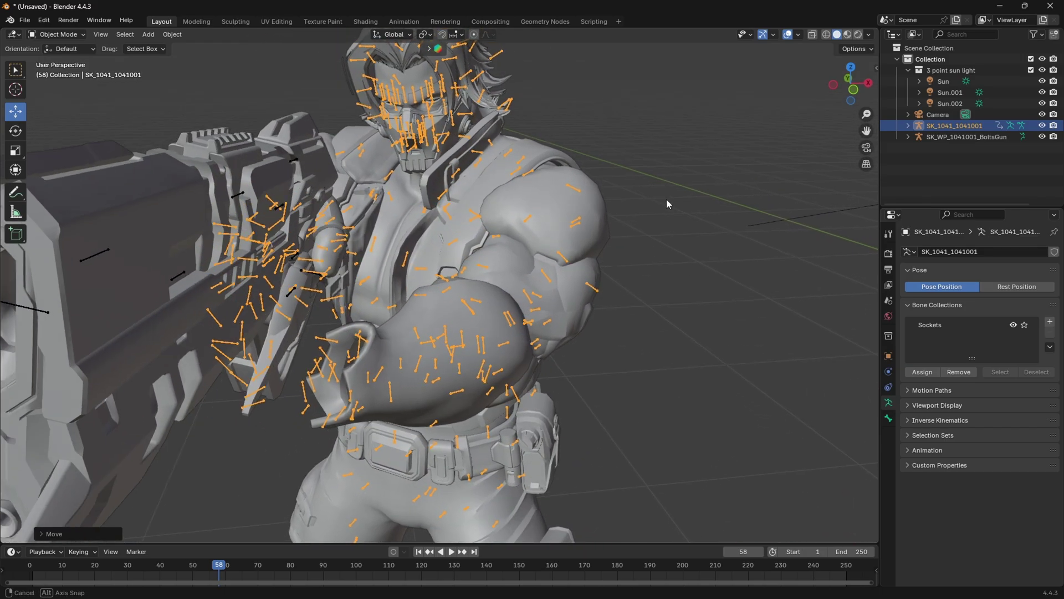
click(799, 35)
click(815, 161)
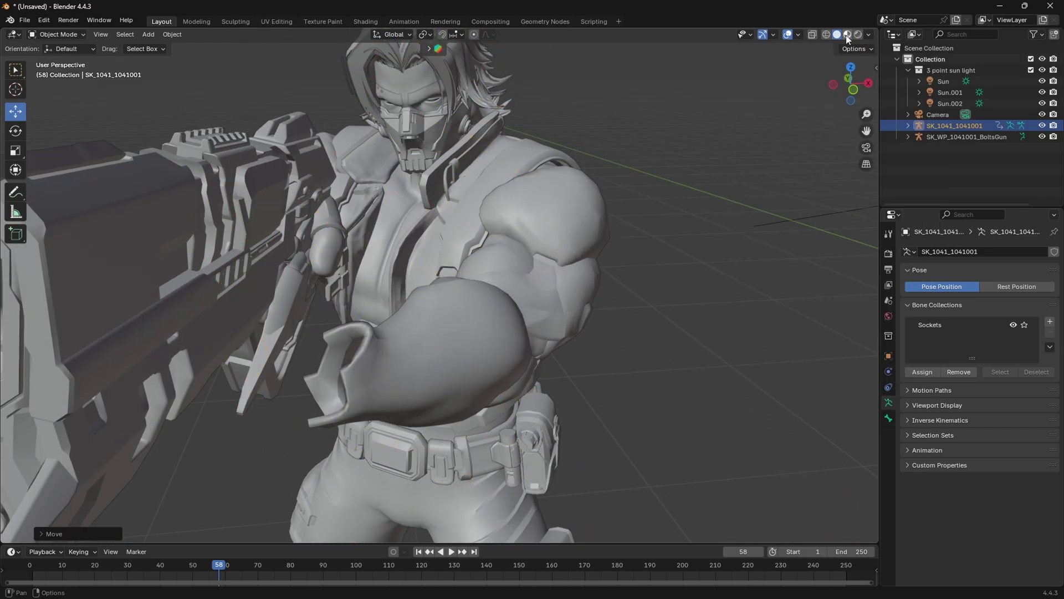
- Preview the relocated character in rendered shading, and inspect its distance from the suns in solid shading
click(858, 35)
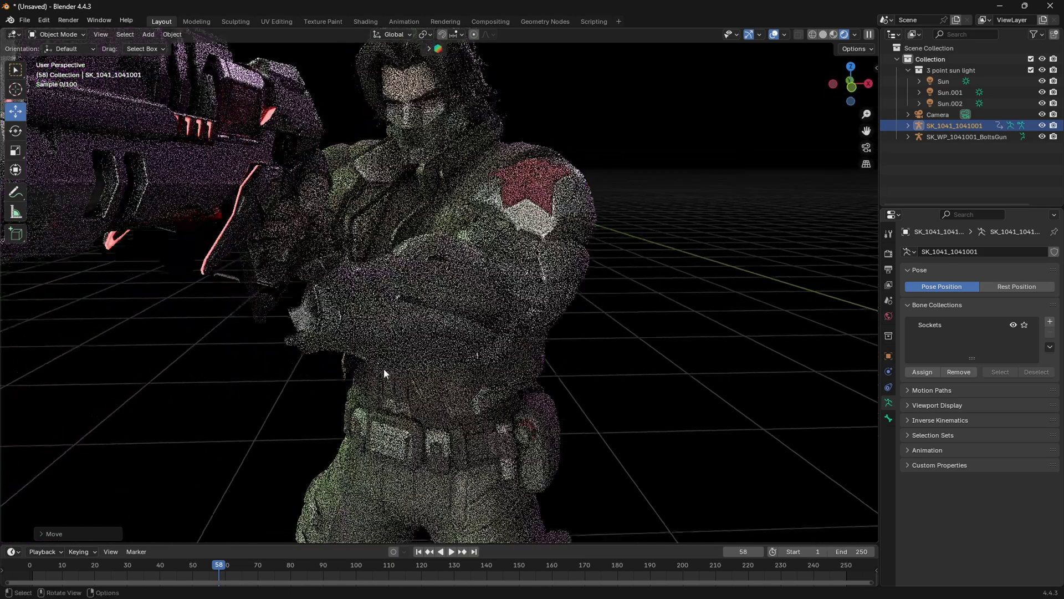
middle_drag(384, 369, 379, 346)
scroll(379, 346, down, 6)
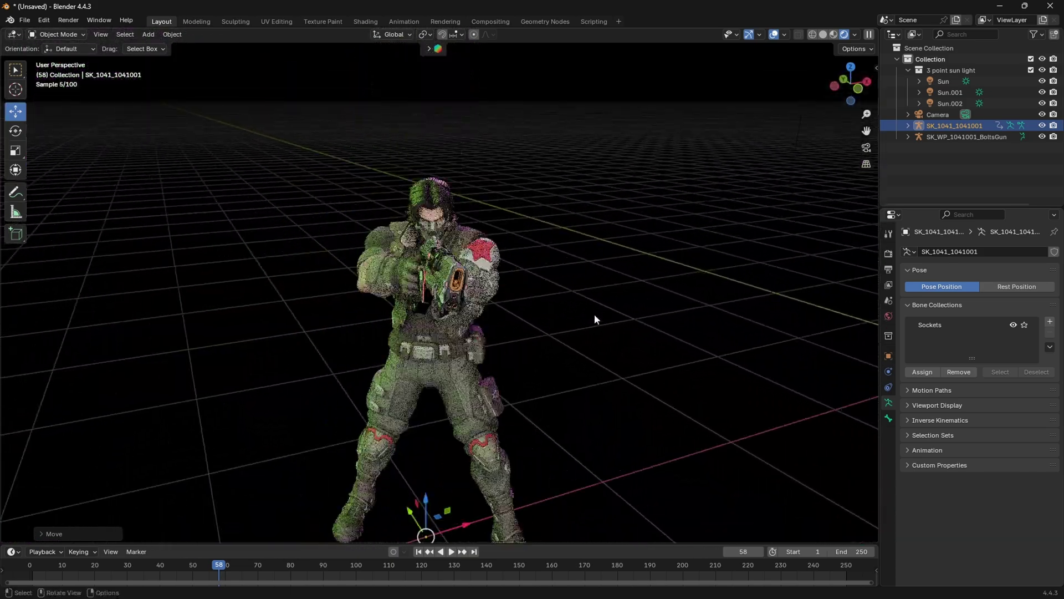
click(823, 35)
scroll(782, 258, down, 4)
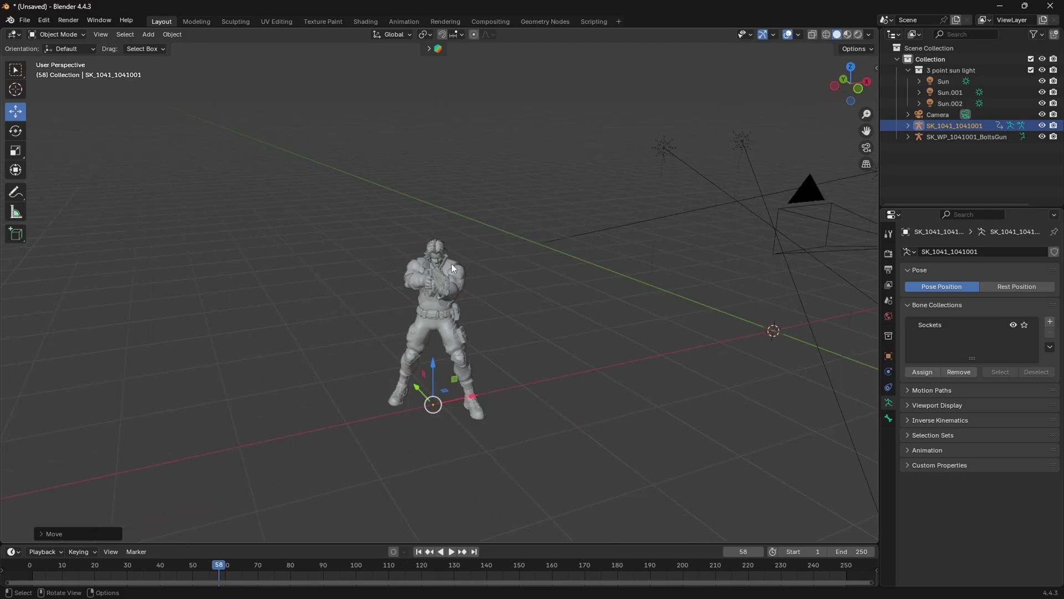
scroll(451, 264, up, 9)
middle_drag(451, 260, 382, 244)
scroll(388, 253, down, 3)
scroll(388, 254, up, 3)
scroll(388, 254, down, 2)
scroll(388, 254, up, 2)
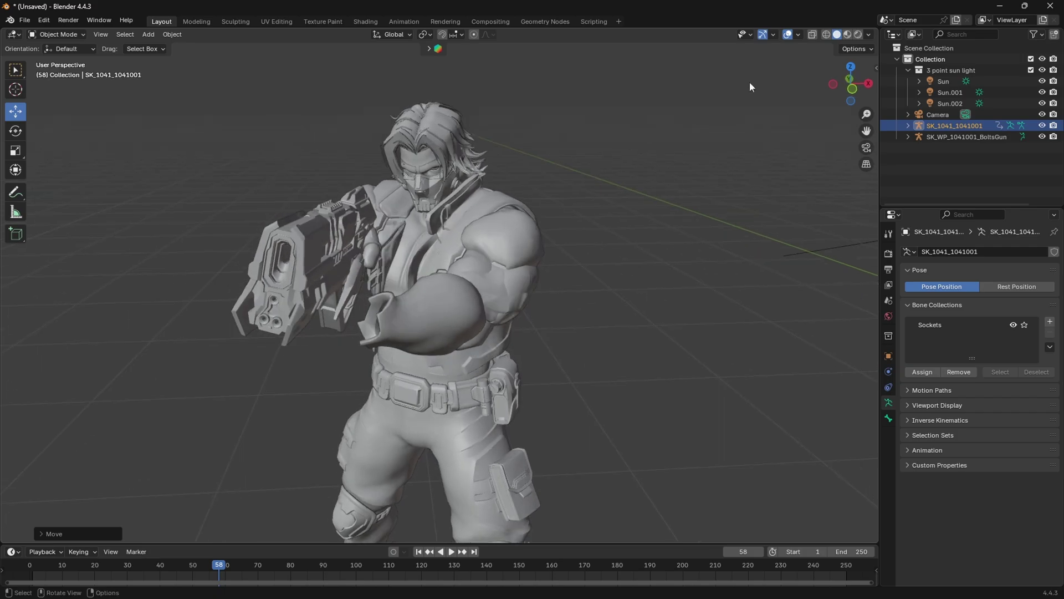
- Show the bones again and move the character armature back along the X axis to the world origin
click(800, 31)
click(806, 158)
scroll(368, 295, down, 4)
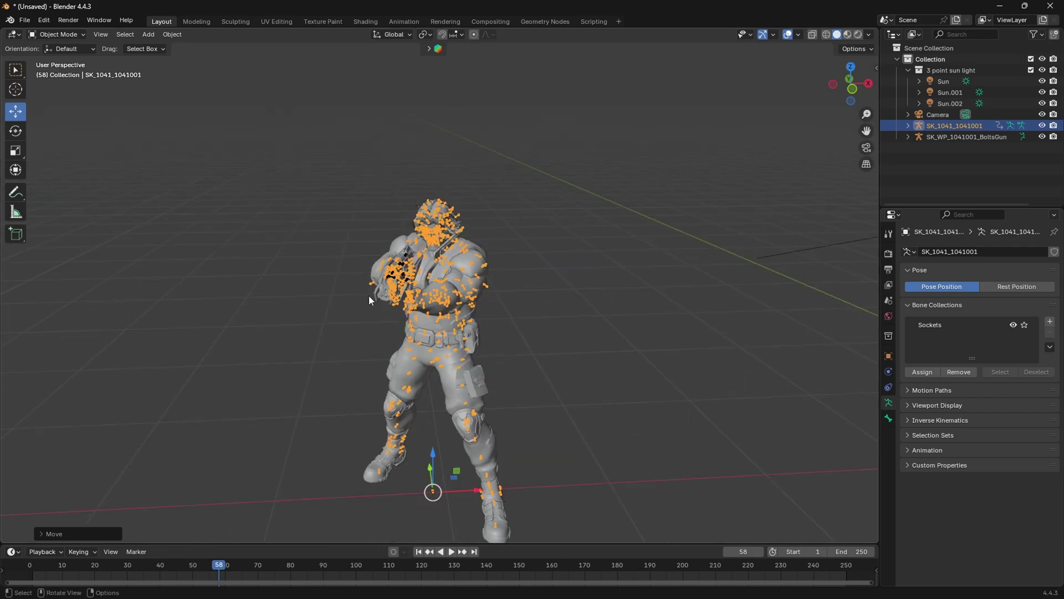
shift+middle_drag(438, 432, 825, 374)
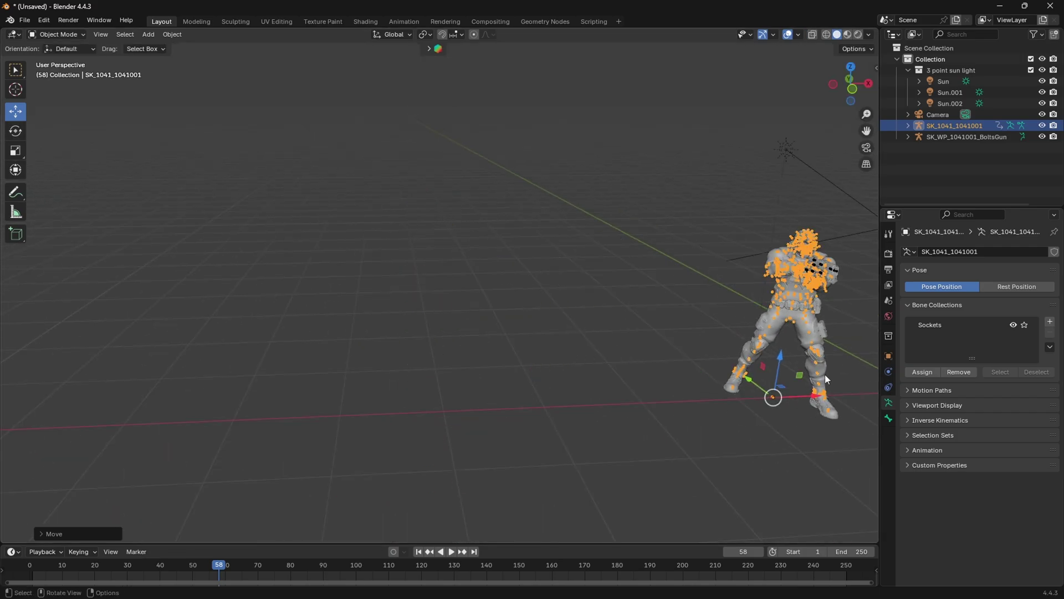
drag(866, 130, 423, 171)
drag(372, 437, 529, 438)
scroll(607, 297, up, 3)
middle_drag(608, 297, 638, 304)
scroll(637, 304, up, 1)
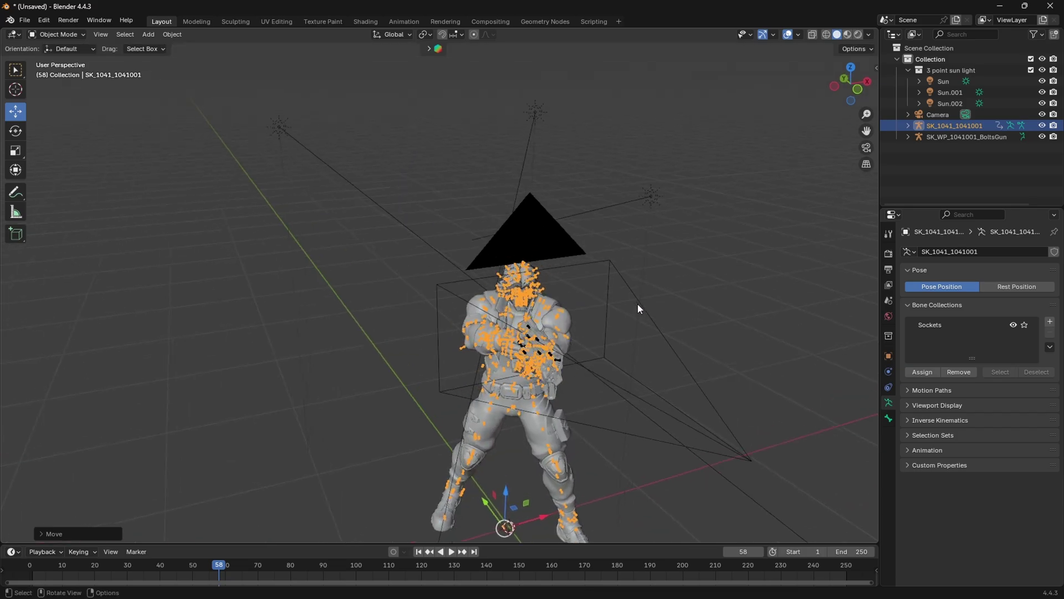
- Switch the viewport to rendered shading and hide the bones in the viewport overlays
key(KP_0)
click(858, 34)
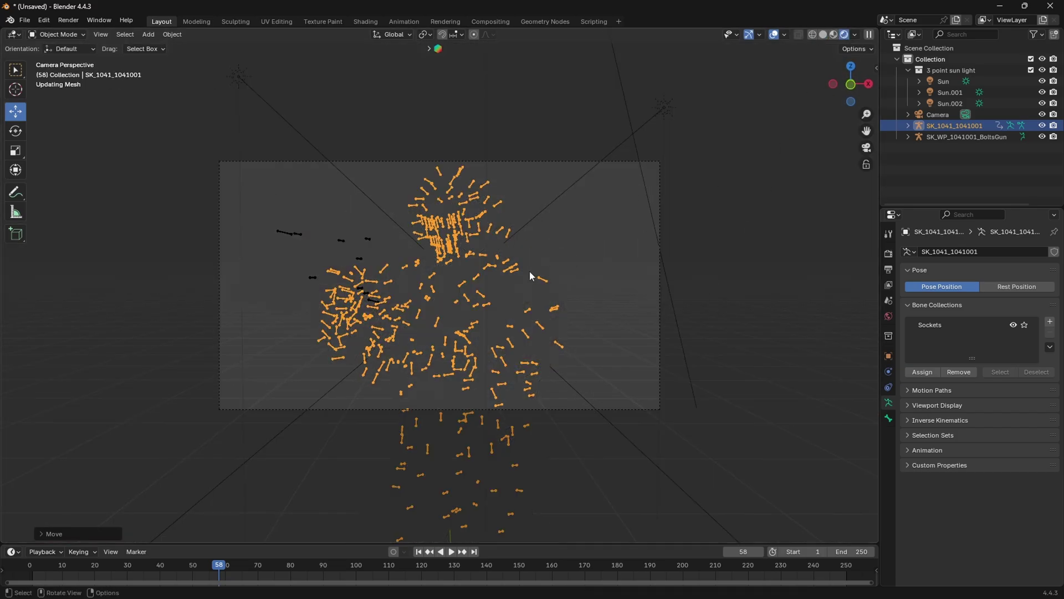
key(KP_0)
click(784, 36)
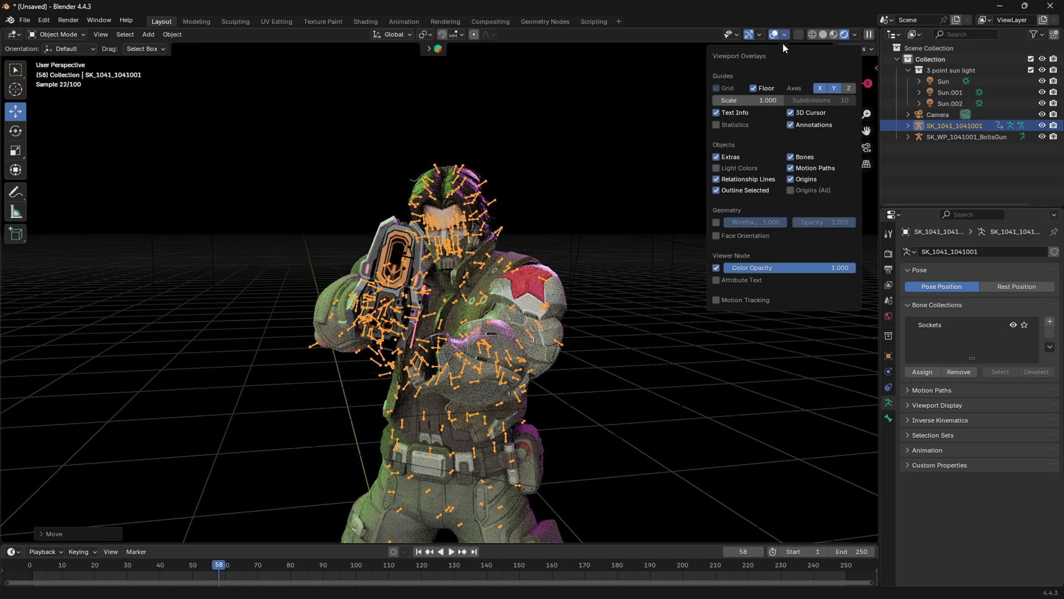
click(790, 157)
- Switch to material preview shading and select all three suns in the "3 point sun light" collection
scroll(450, 254, down, 3)
middle_drag(451, 254, 493, 302)
click(832, 37)
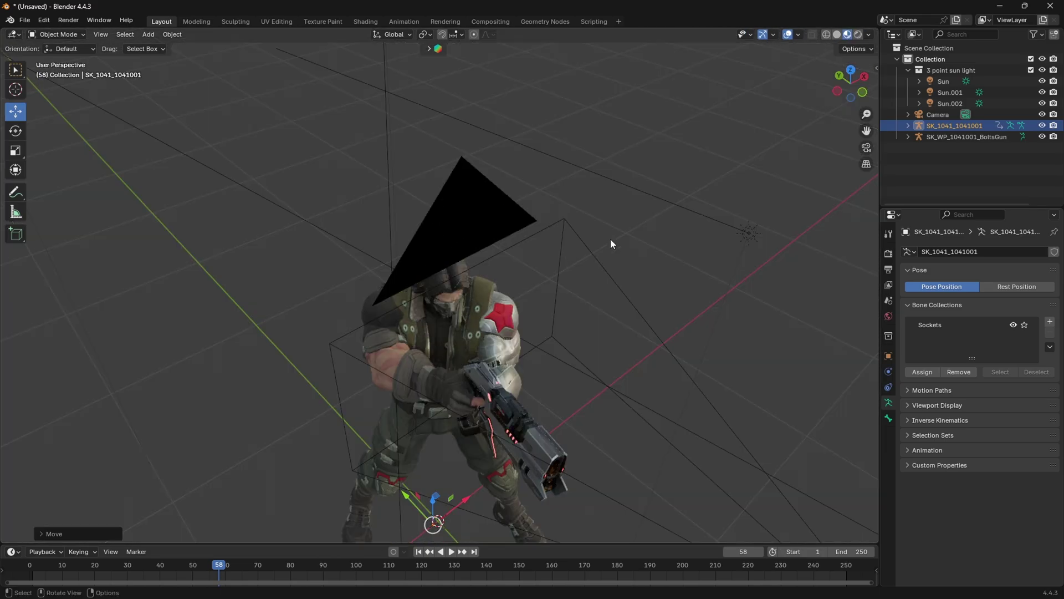
scroll(610, 238, down, 4)
click(942, 81)
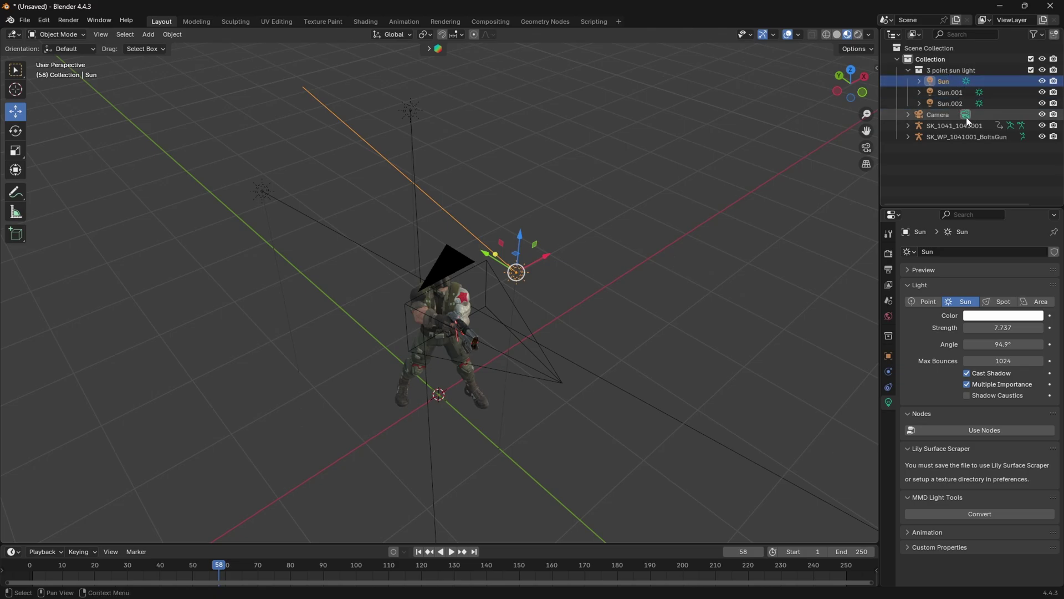
shift+click(961, 103)
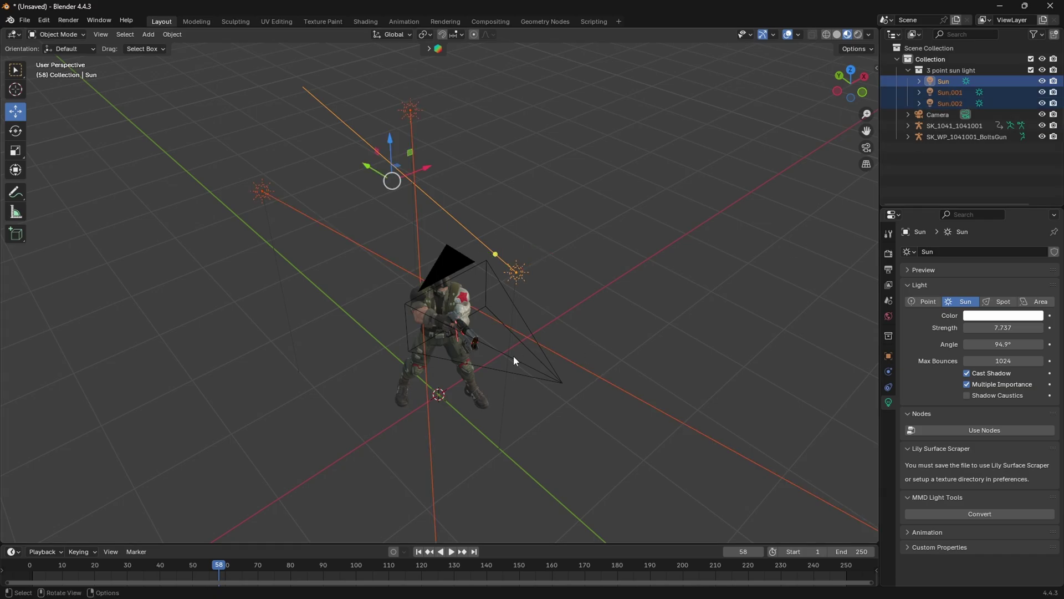
middle_drag(513, 354, 413, 274)
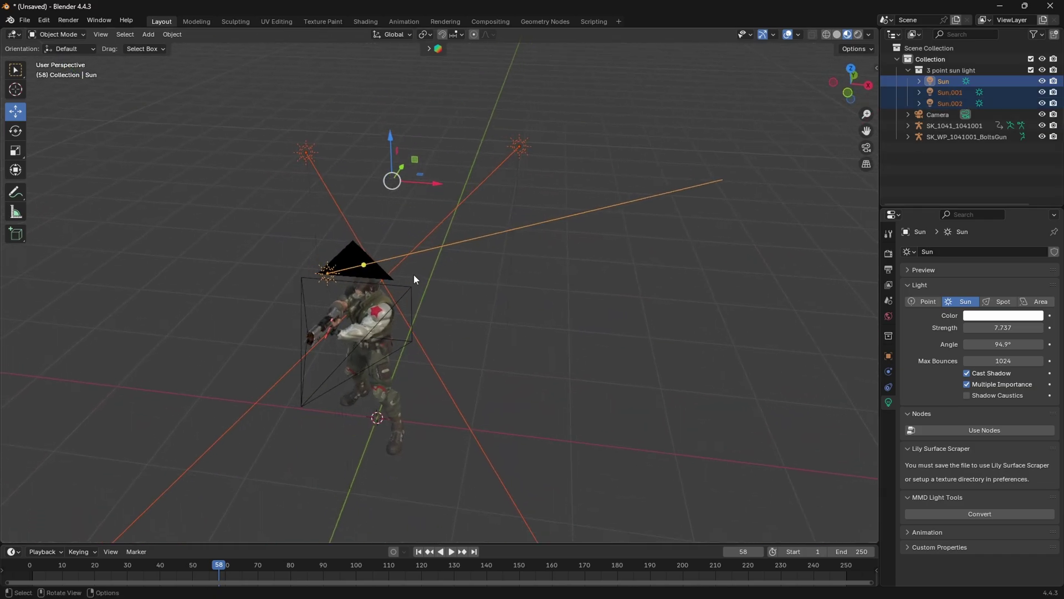
- Rotate the three selected suns together around the Z axis while previewing the rendered character through the camera
click(15, 134)
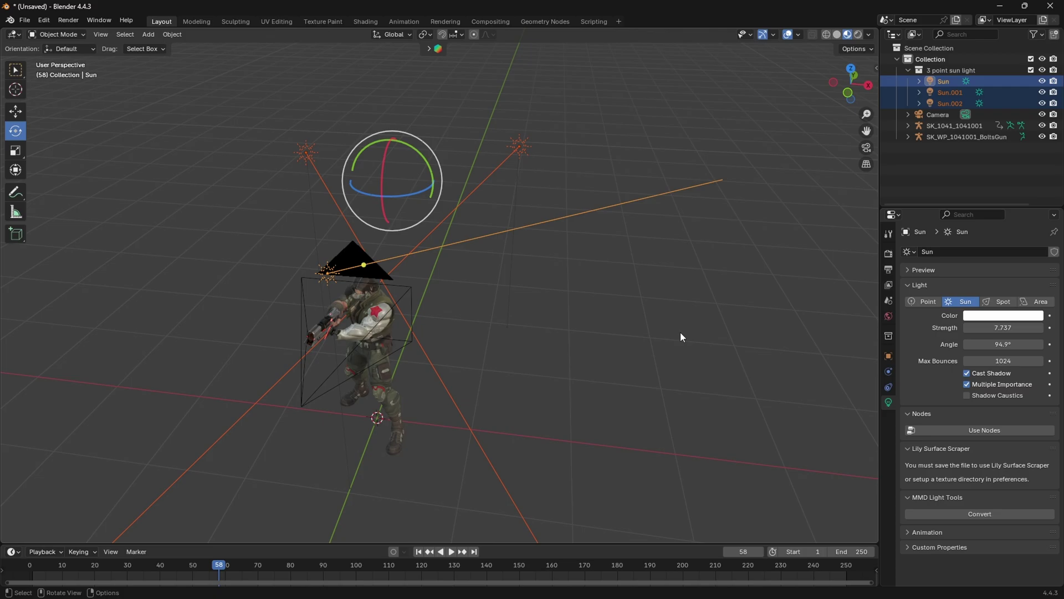
key(KP_0)
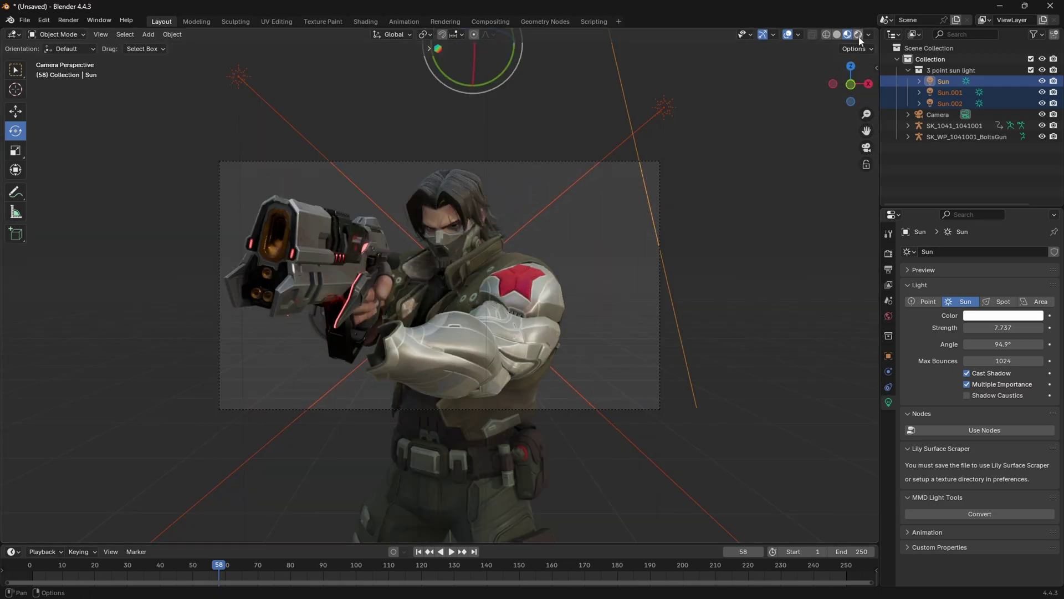
click(858, 36)
shift+middle_drag(713, 55, 727, 142)
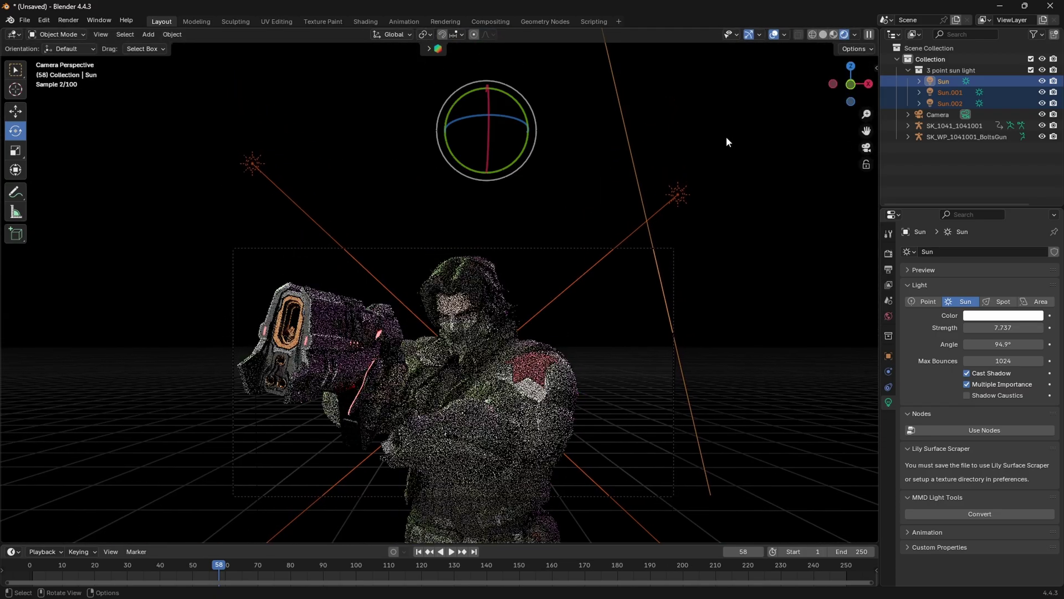
drag(507, 118, 560, 119)
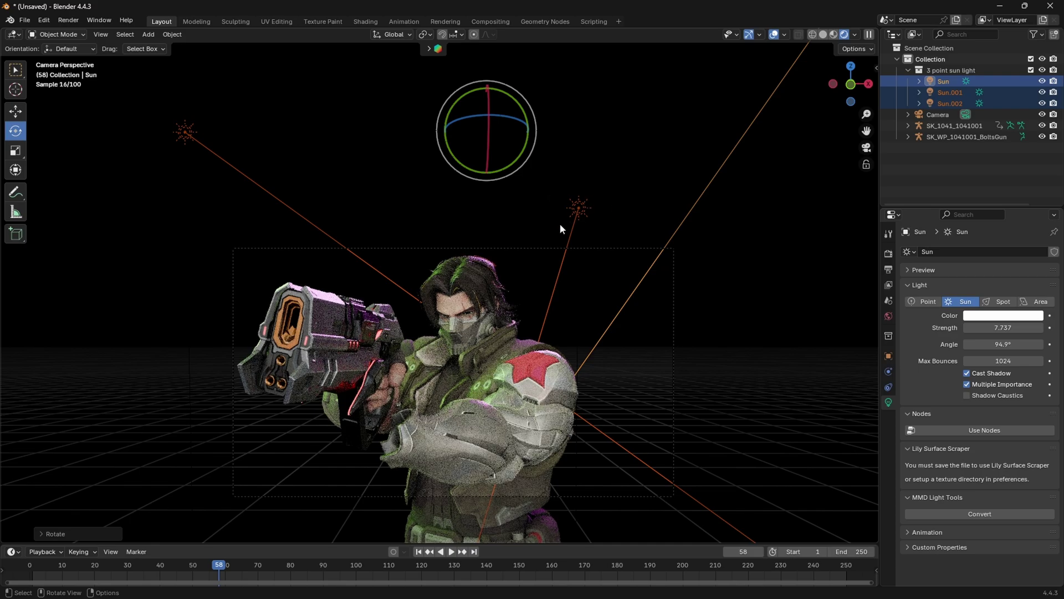
scroll(485, 275, up, 3)
scroll(488, 275, down, 3)
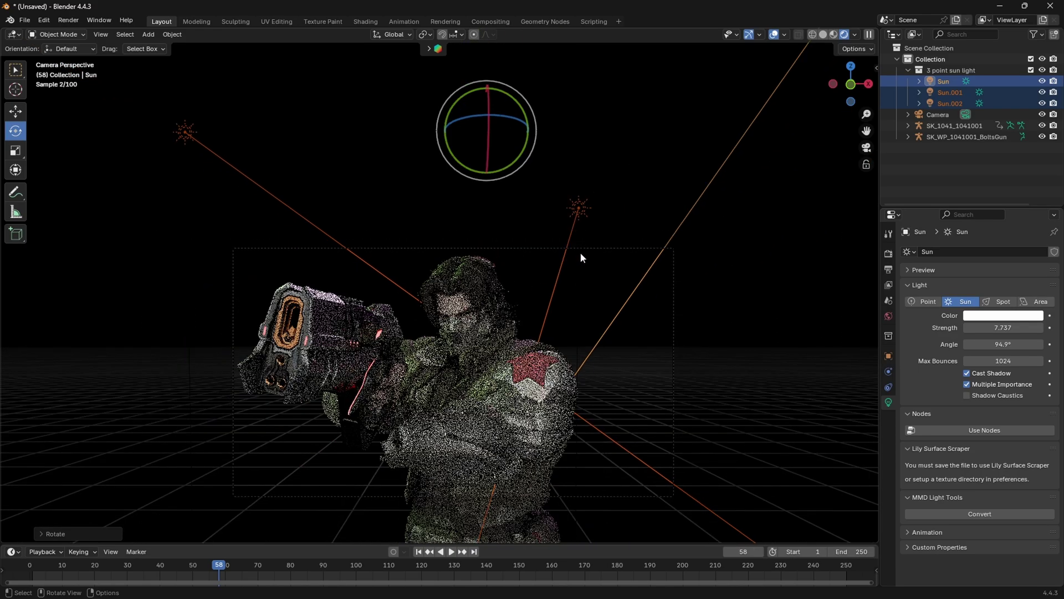
- Set Sun.001's strength to 5.717 and its angle to 15.5°, and check the result on the rendered character
click(588, 211)
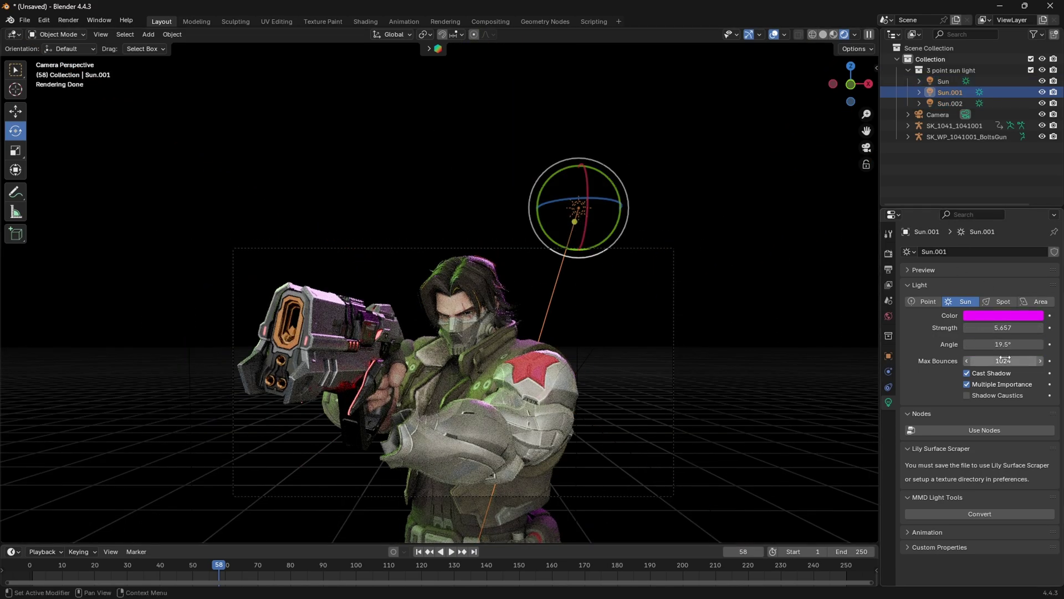
mouse_move(991, 354)
mouse_down()
mouse_move(1042, 352)
mouse_move(996, 344)
mouse_move(999, 328)
mouse_move(1022, 328)
mouse_move(998, 328)
mouse_move(1011, 344)
mouse_move(999, 345)
mouse_up()
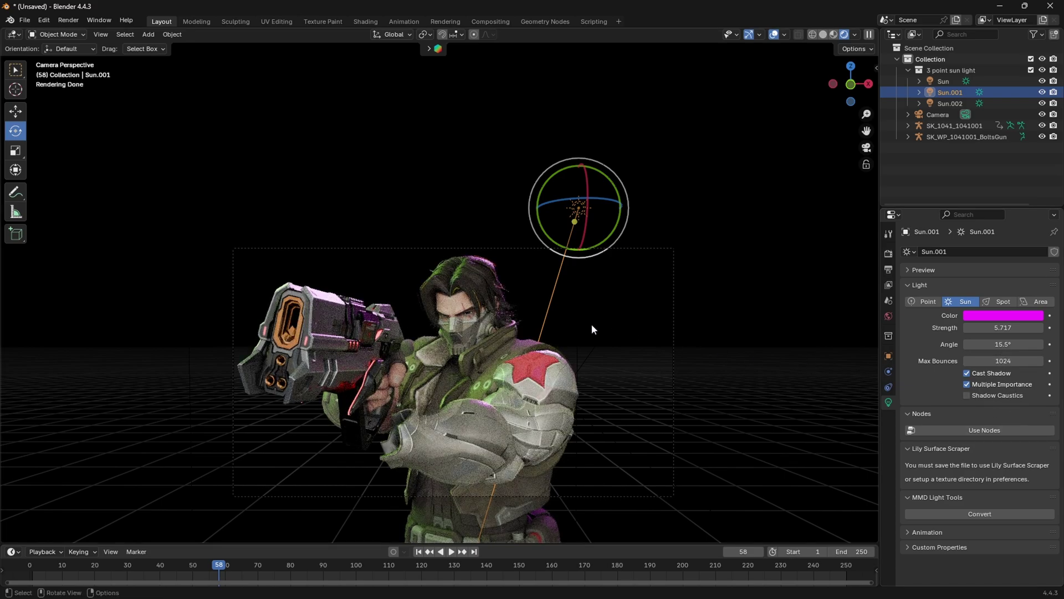
scroll(592, 329, up, 1)
drag(866, 131, 832, 13)
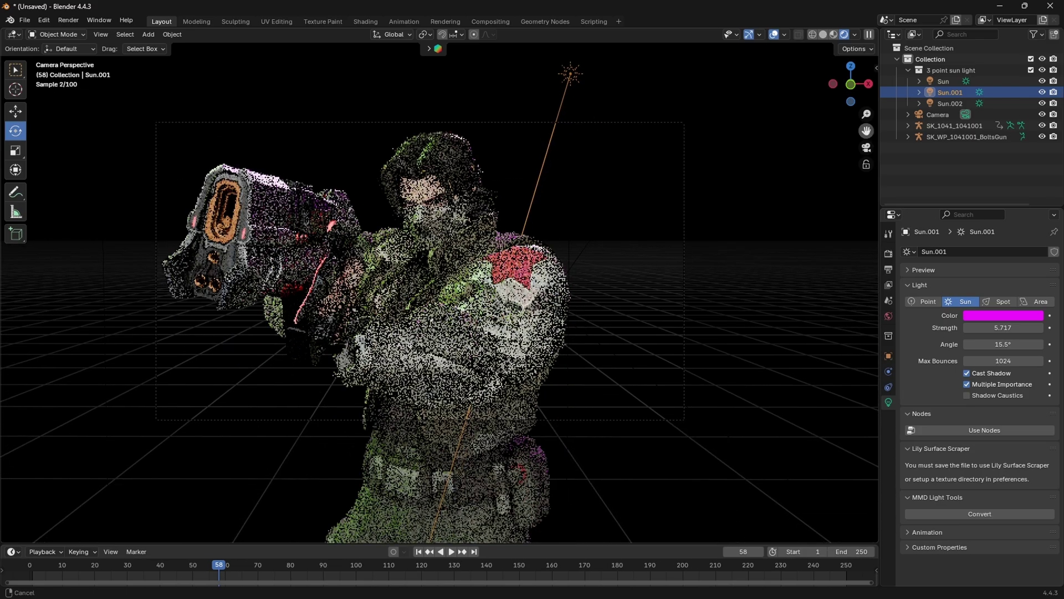
scroll(560, 260, up, 1)
scroll(637, 259, down, 2)
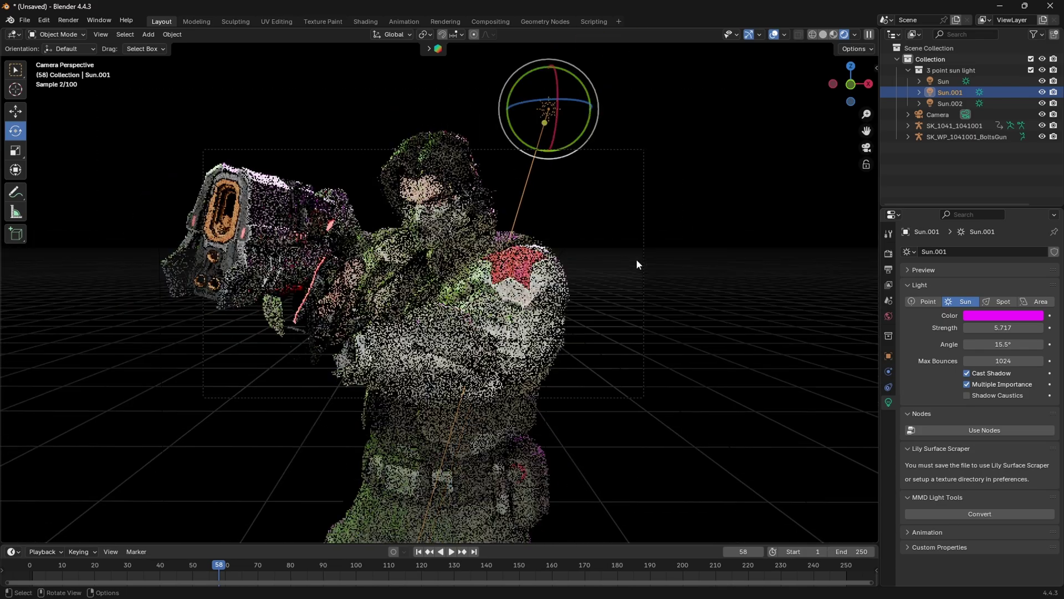
- Select the white Sun light in solid shading and return to the rendered camera view
middle_drag(636, 264, 834, 114)
click(824, 34)
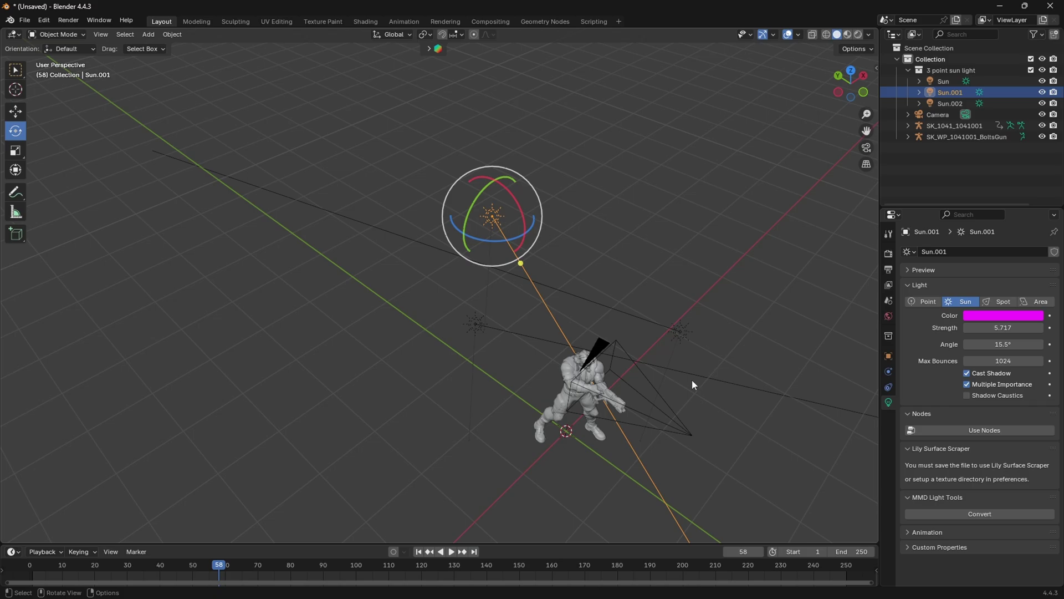
click(690, 341)
middle_drag(691, 341, 707, 308)
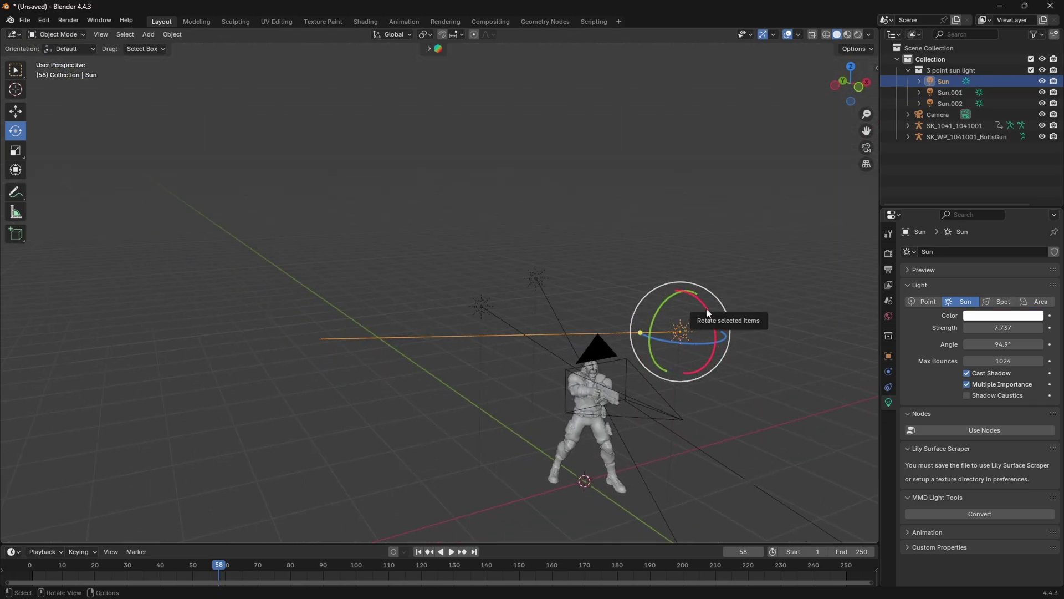
key(KP_0)
click(847, 35)
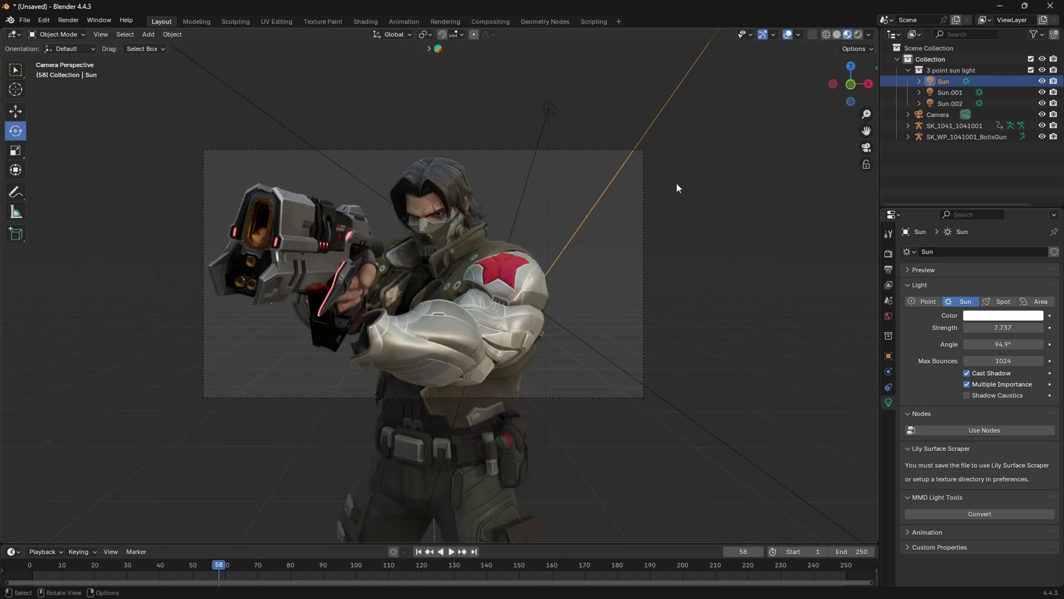
mouse_move(676, 182)
middle_down()
mouse_move(614, 262)
mouse_move(710, 155)
middle_up()
click(857, 35)
- Rotate the white Sun light around the global X axis and check its effect on the rendered character
middle_drag(603, 294, 614, 294)
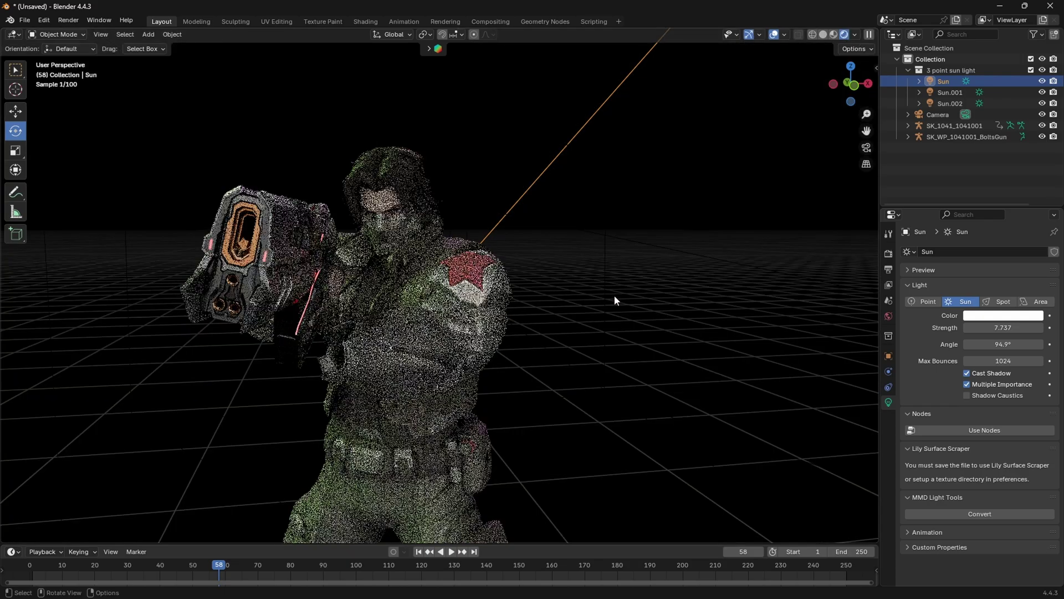
scroll(613, 294, down, 4)
drag(602, 141, 604, 126)
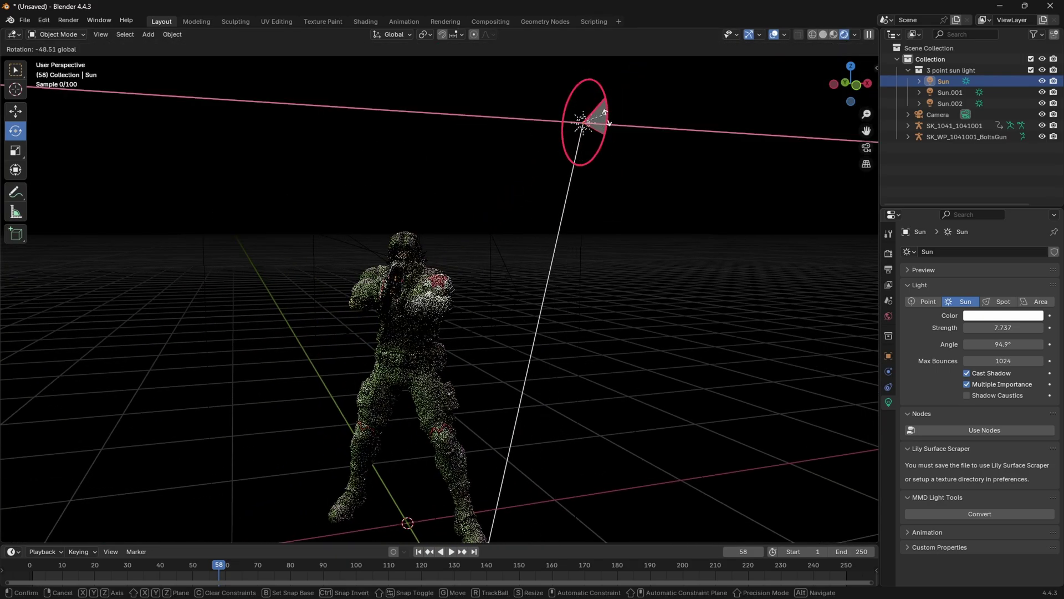
drag(610, 163, 546, 188)
scroll(449, 273, up, 6)
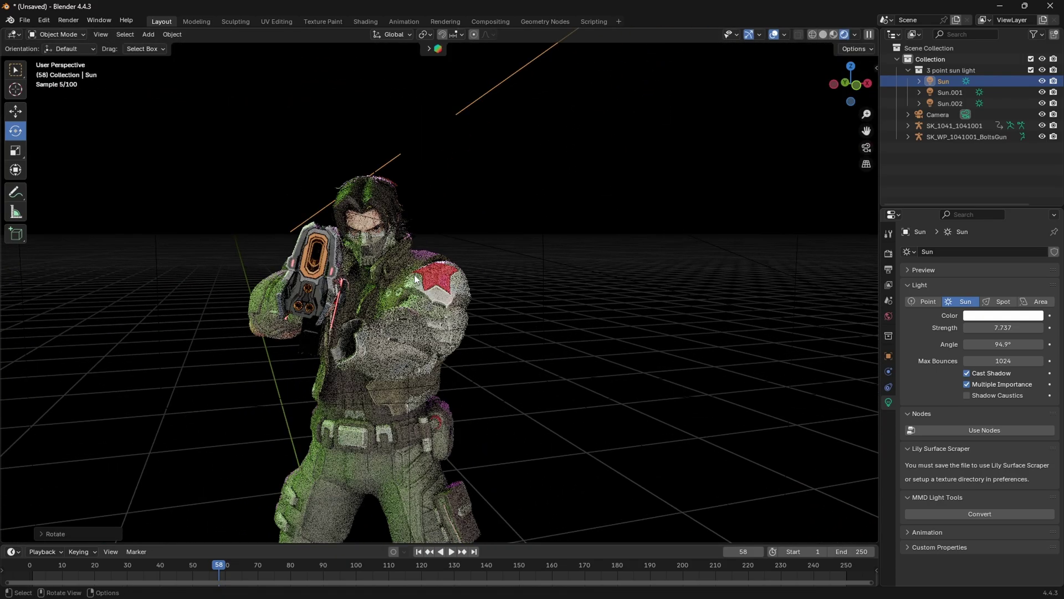
- Move the white Sun light farther up and away to the side of the character
scroll(392, 264, down, 3)
scroll(457, 236, down, 3)
drag(602, 151, 125, 152)
click(21, 112)
drag(637, 170, 636, 170)
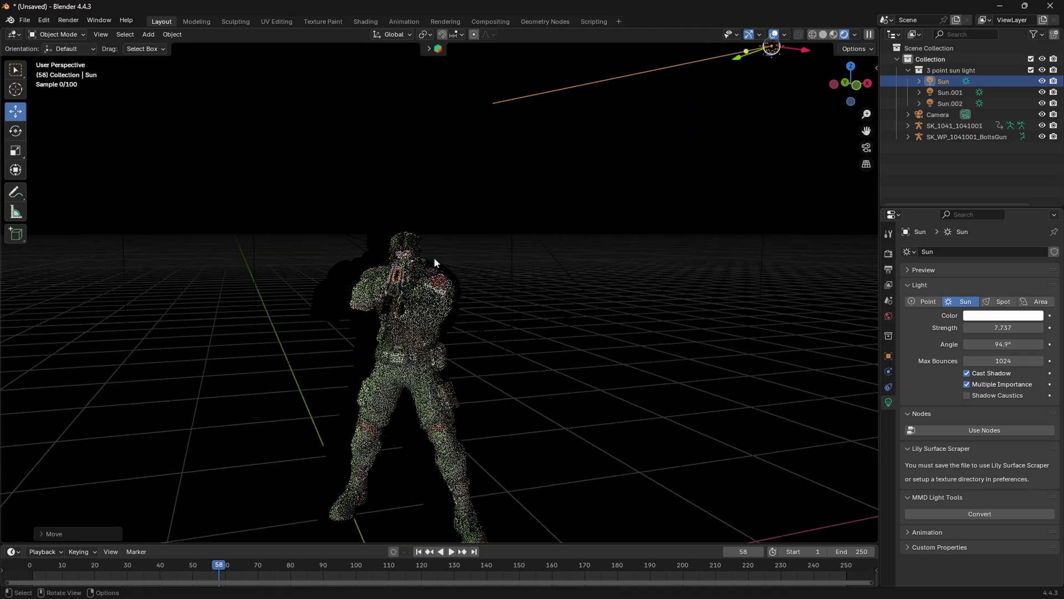
scroll(416, 256, up, 5)
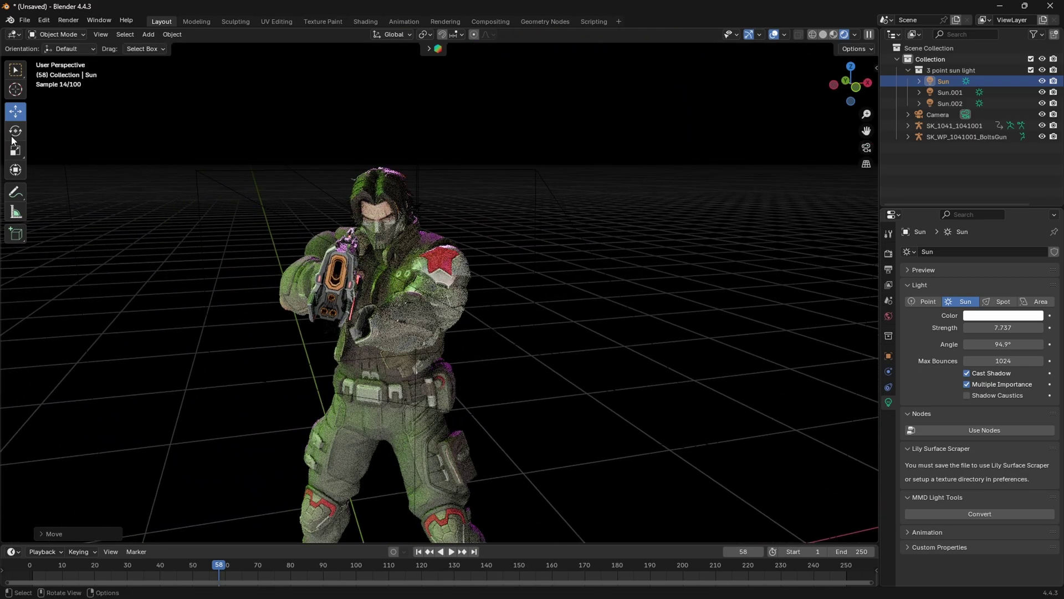
- Rotate the white Sun light again and examine the character's lighting through the camera, close up and from farther out
click(16, 131)
scroll(520, 210, down, 5)
drag(630, 161, 621, 148)
scroll(473, 256, up, 4)
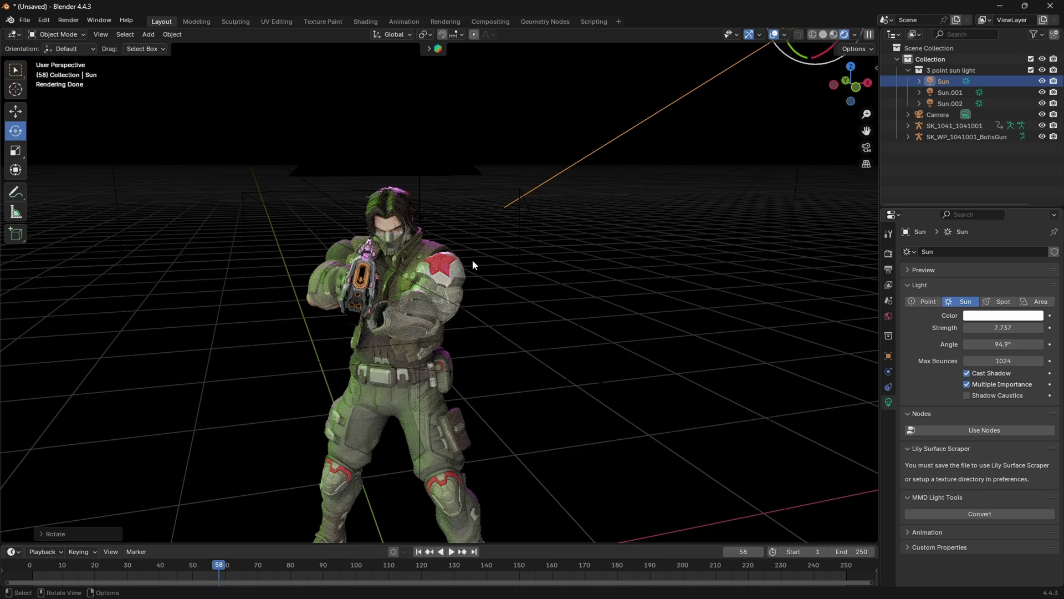
key(KP_0)
scroll(448, 247, up, 4)
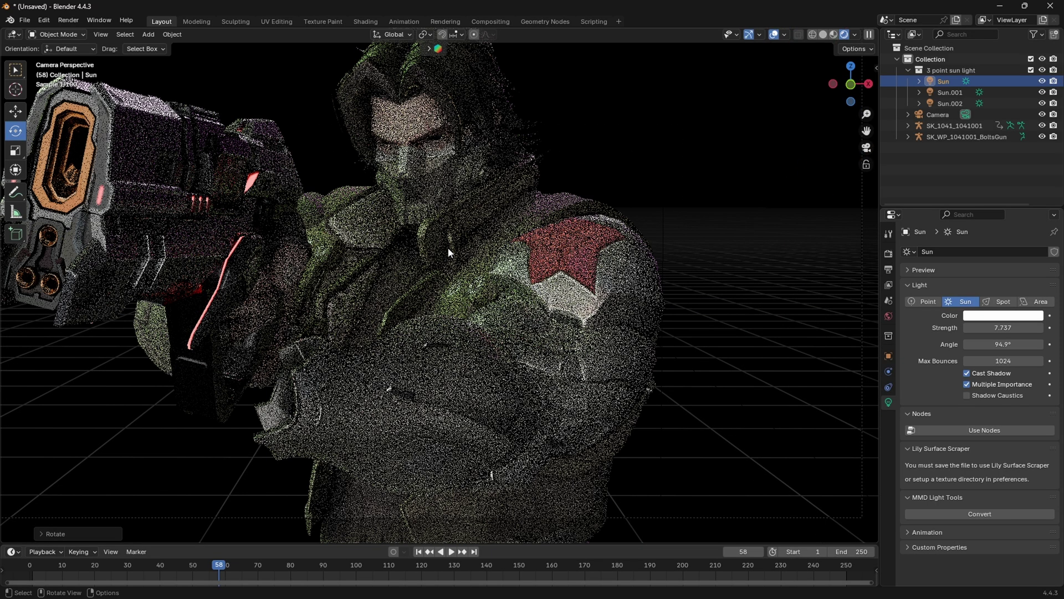
scroll(448, 247, down, 4)
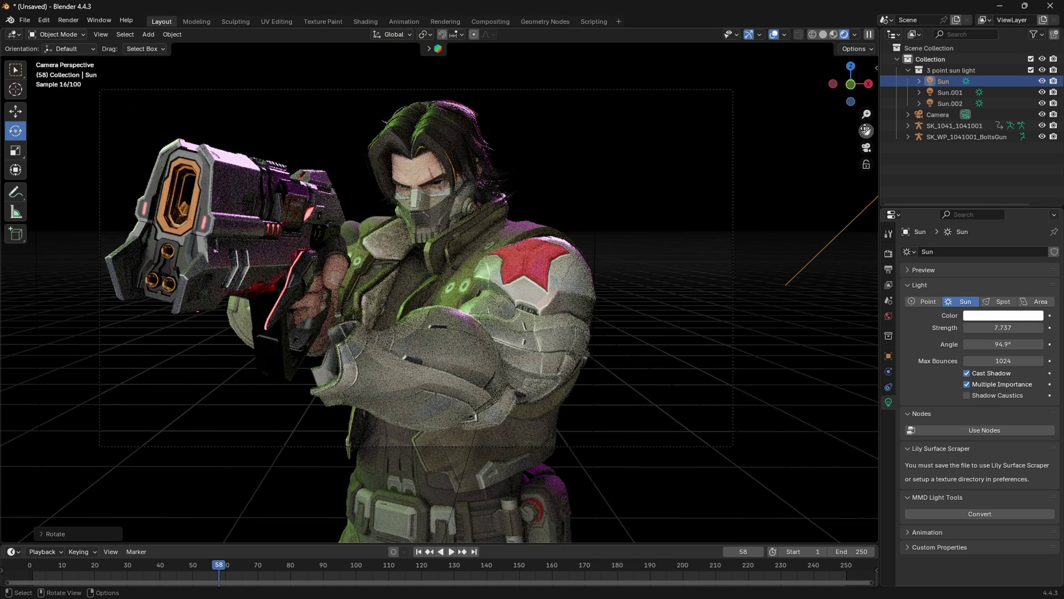
drag(865, 131, 880, 152)
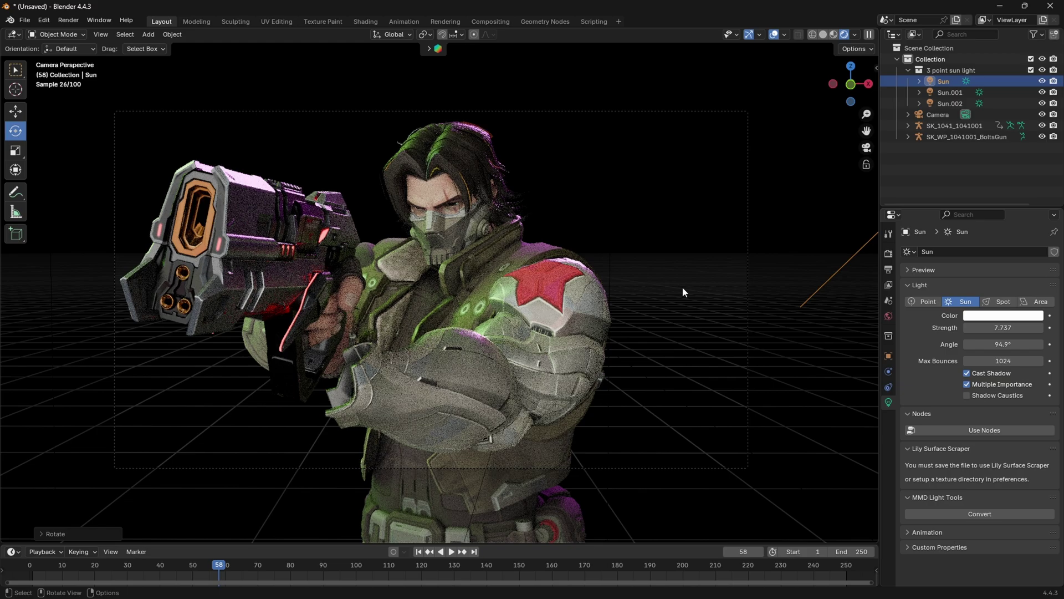
scroll(504, 115, up, 2)
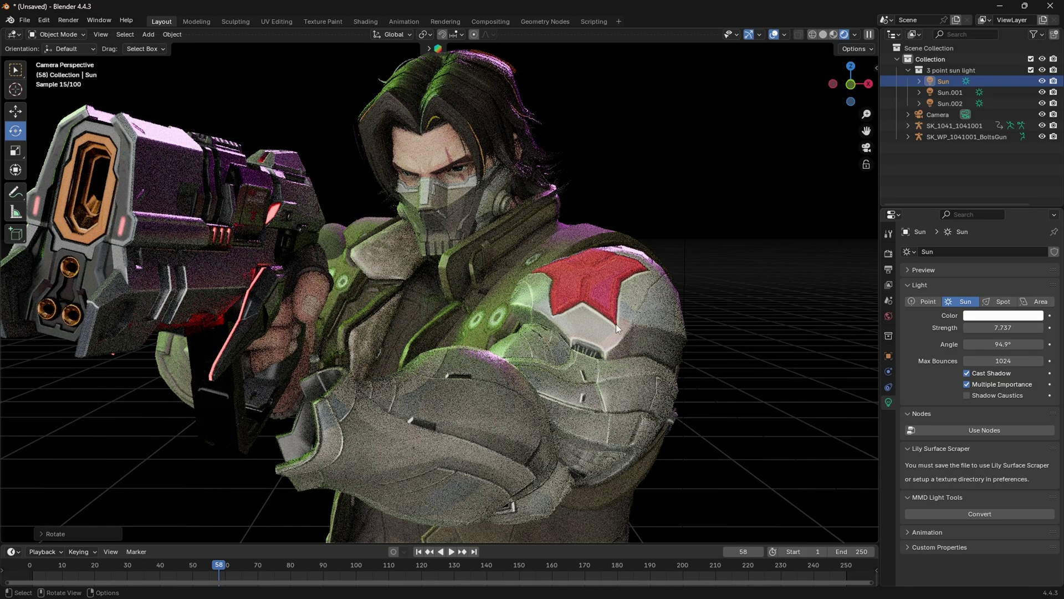
scroll(617, 324, down, 3)
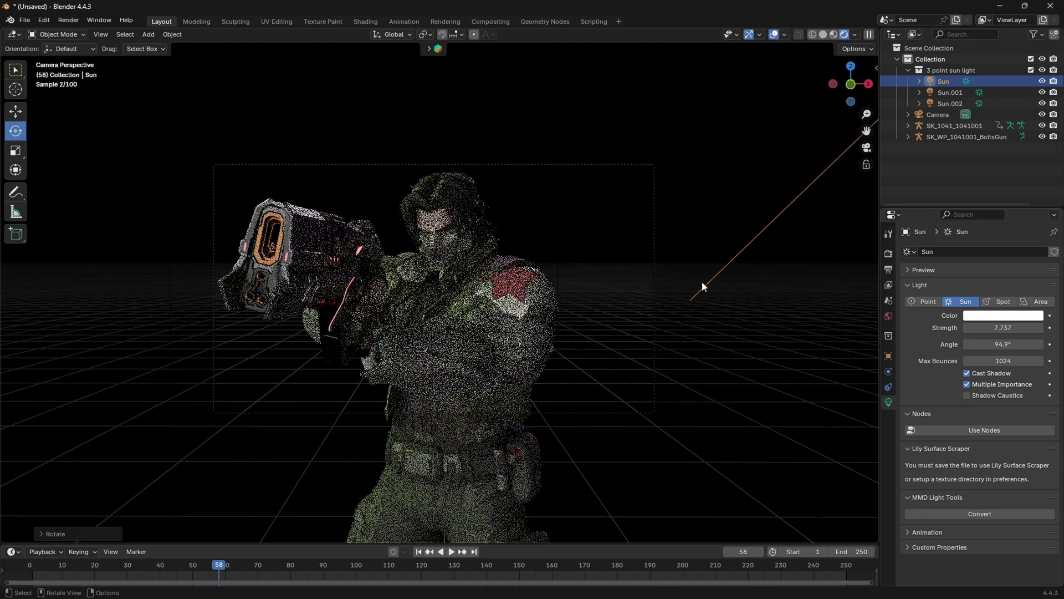
scroll(701, 282, up, 2)
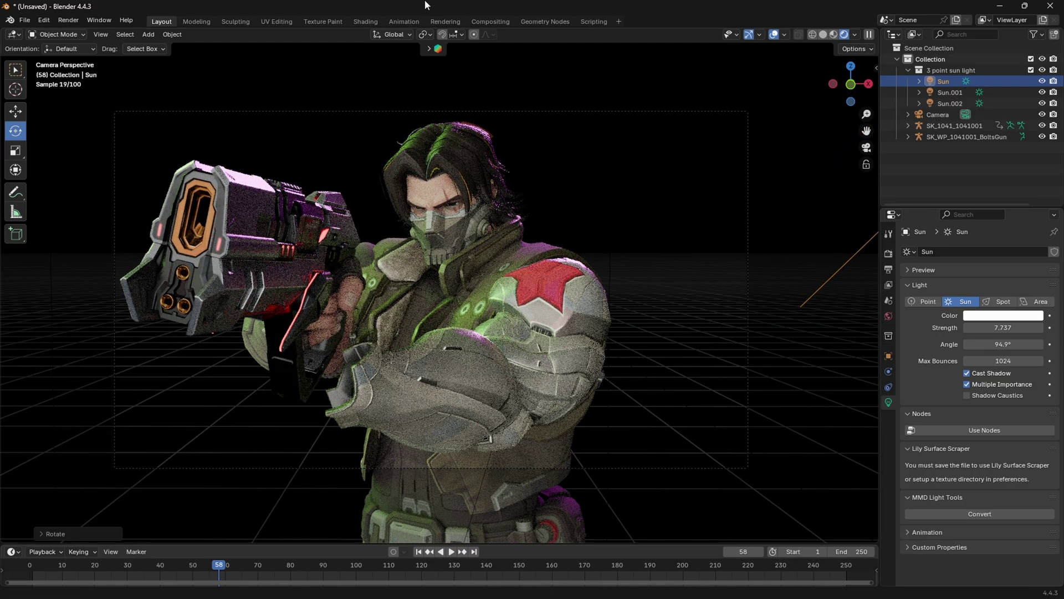
- Enable nodes in the Compositing workspace and show the compositor's performance device settings
click(480, 22)
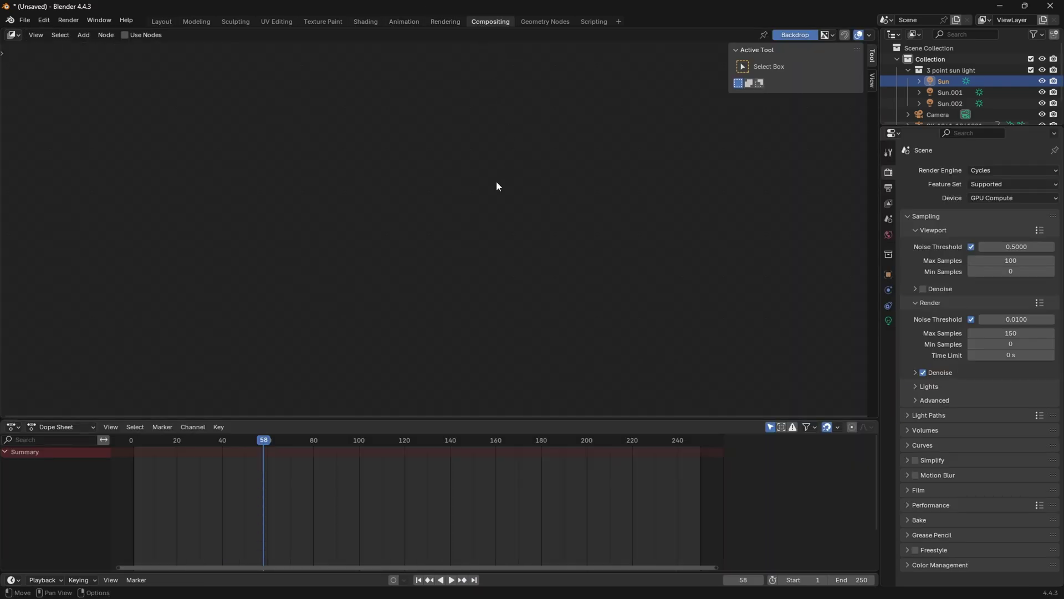
click(139, 36)
scroll(430, 198, up, 2)
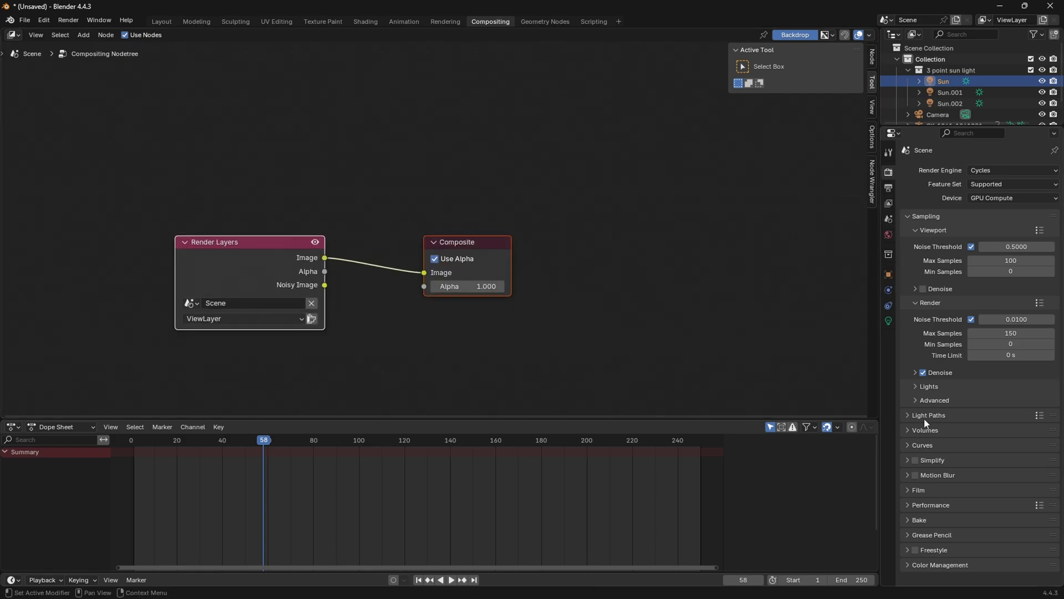
click(940, 507)
scroll(921, 507, down, 1)
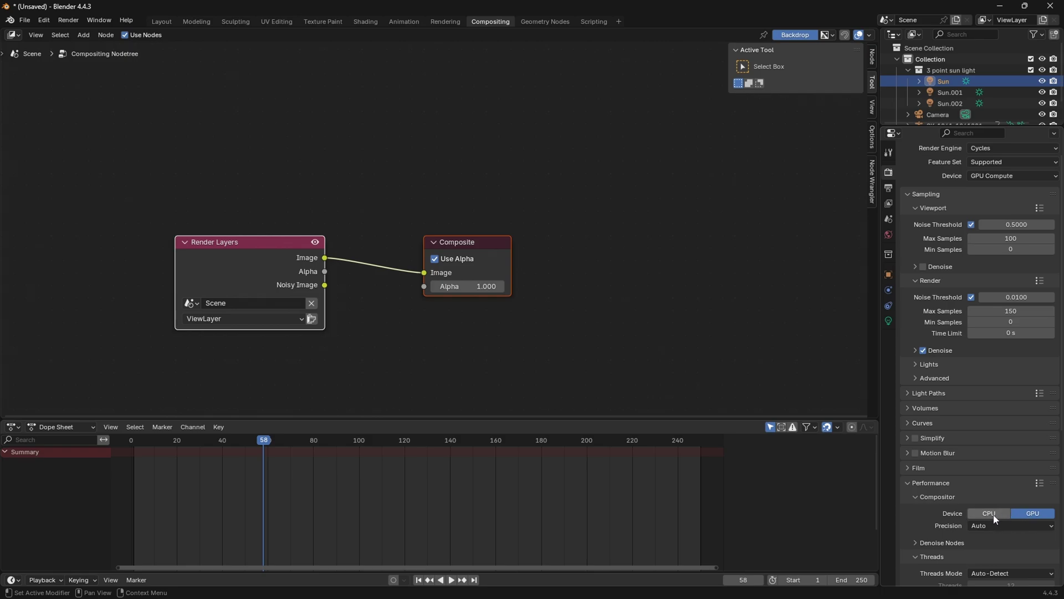
scroll(438, 357, up, 2)
- Insert a Glare node on the link between the Render Layers and Composite nodes
middle_drag(448, 352, 545, 306)
key(shift+a)
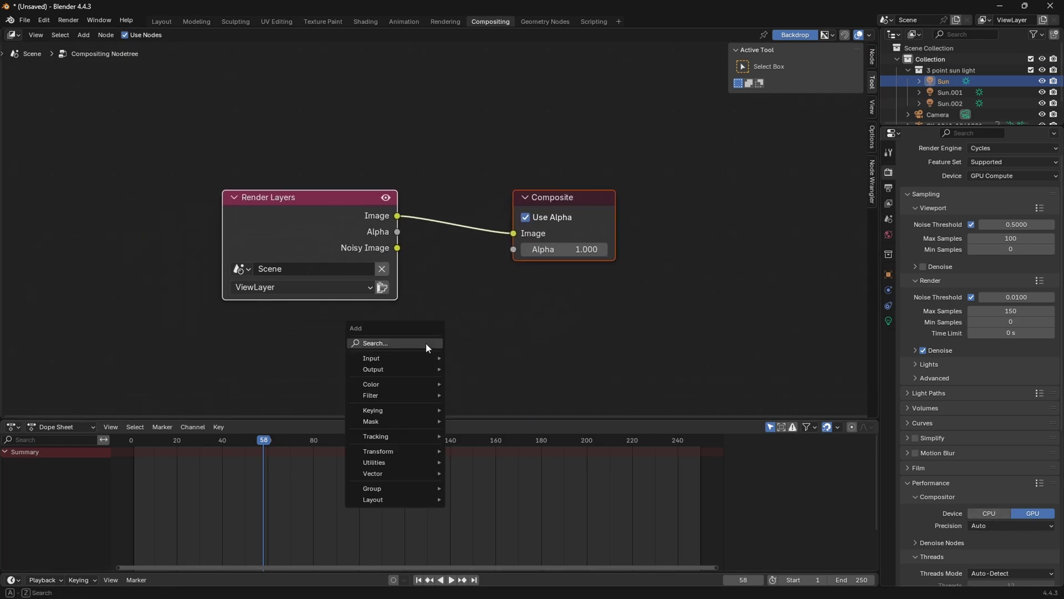
click(425, 343)
text(gl)
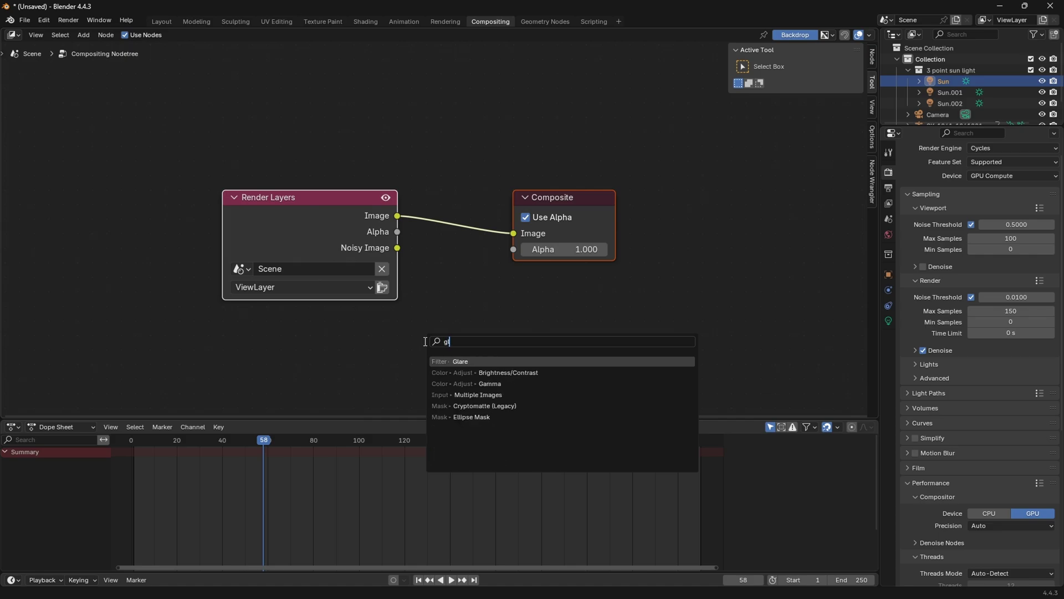
key(Return)
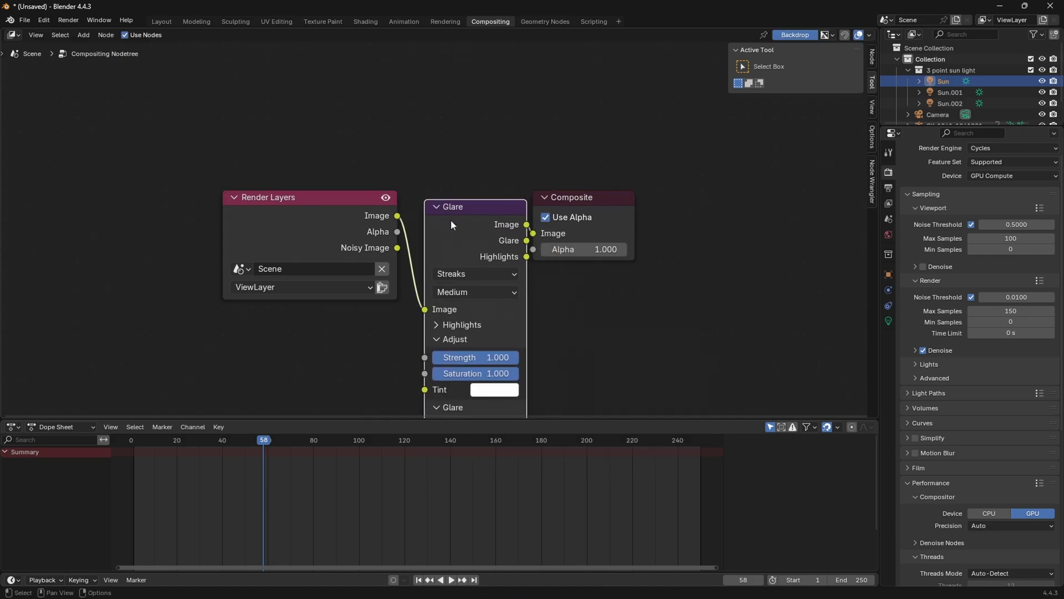
click(450, 219)
- Set the Glare node's type to Bloom and space the Render Layers and Glare nodes farther apart
click(458, 214)
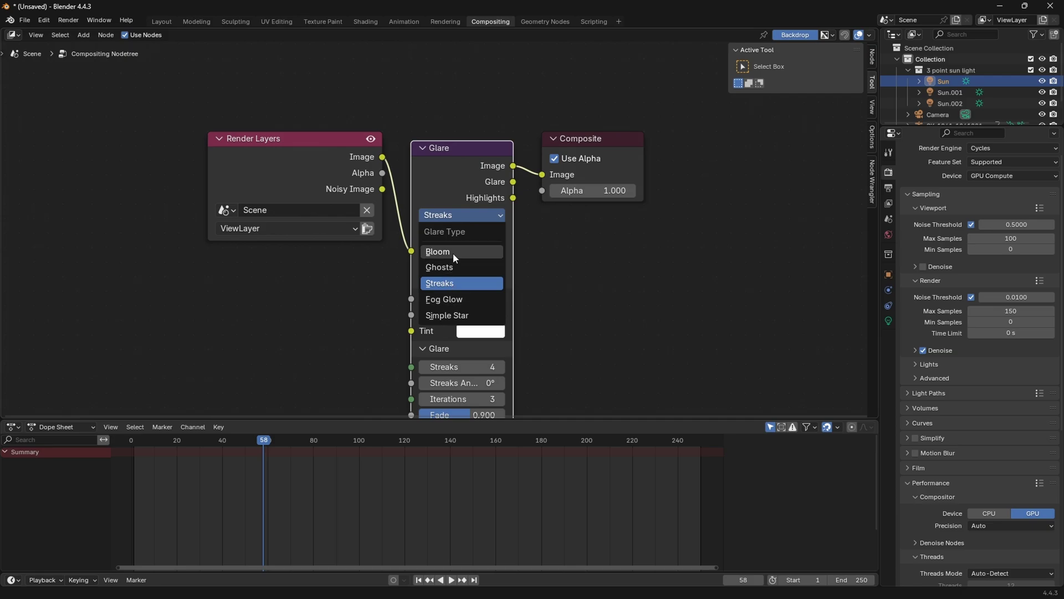
click(454, 252)
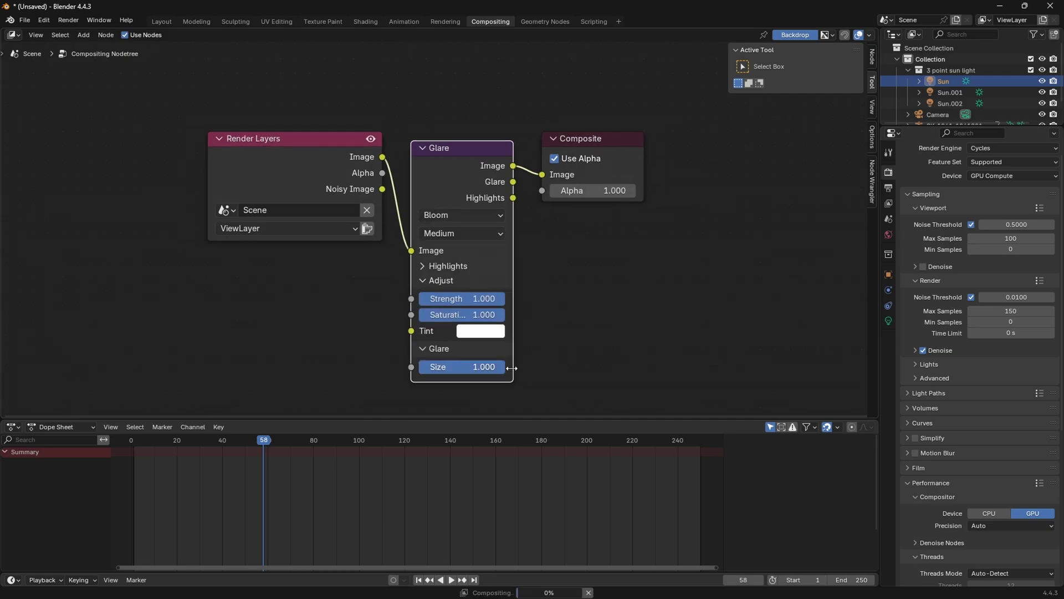
drag(288, 139, 161, 145)
drag(443, 198, 364, 195)
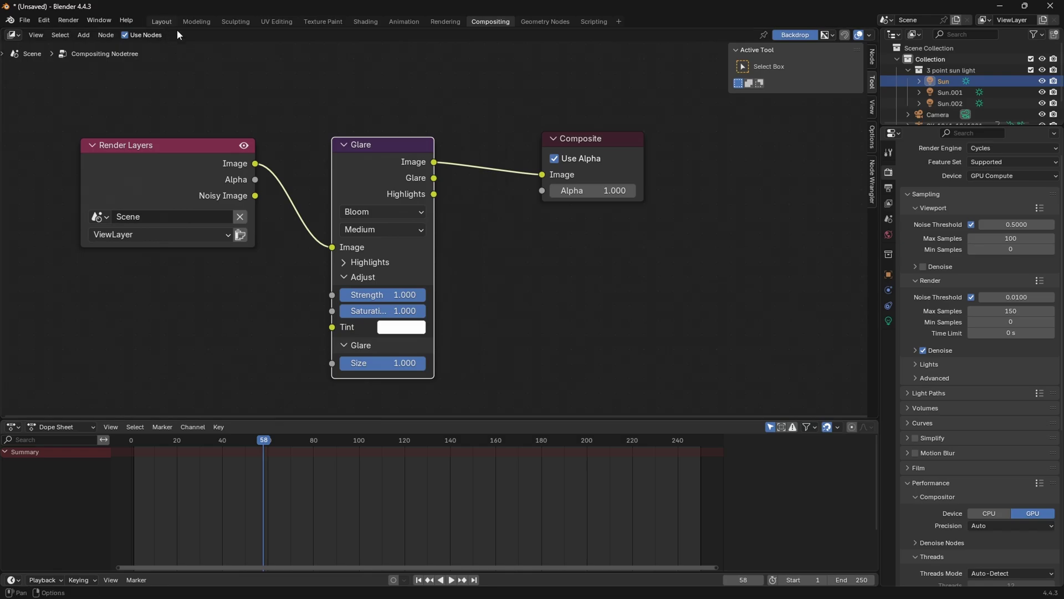
- Return to the Layout workspace and set the viewport shading's compositor to Always to preview the bloom
click(161, 21)
click(856, 34)
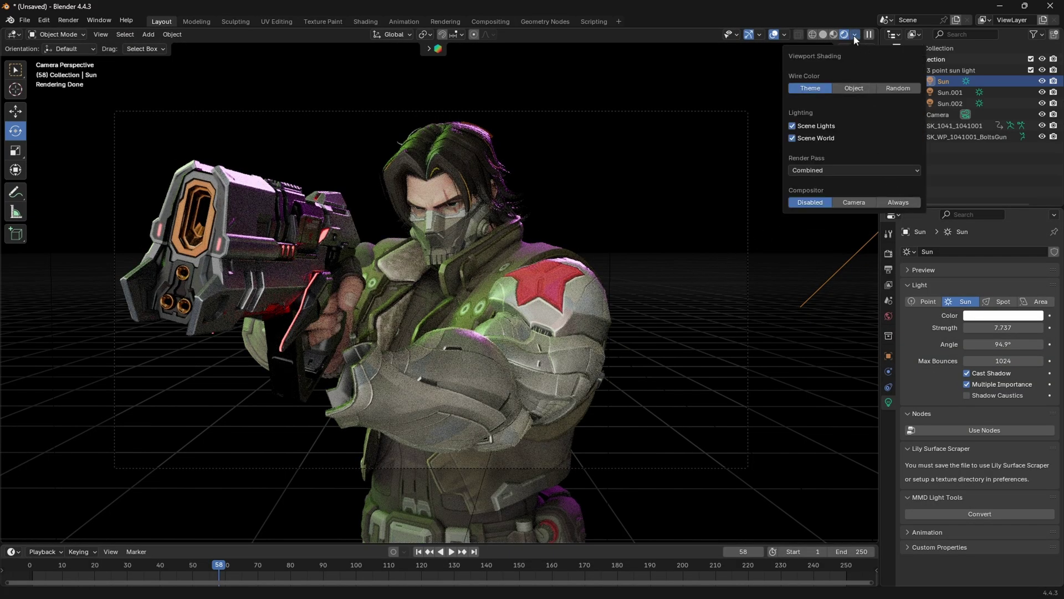
click(902, 203)
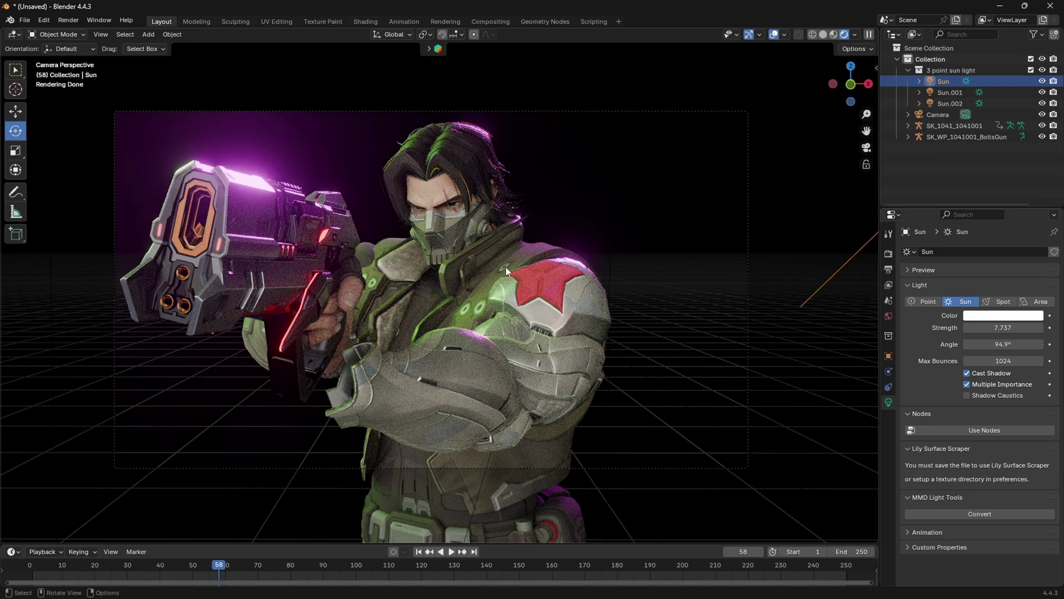
scroll(407, 280, up, 2)
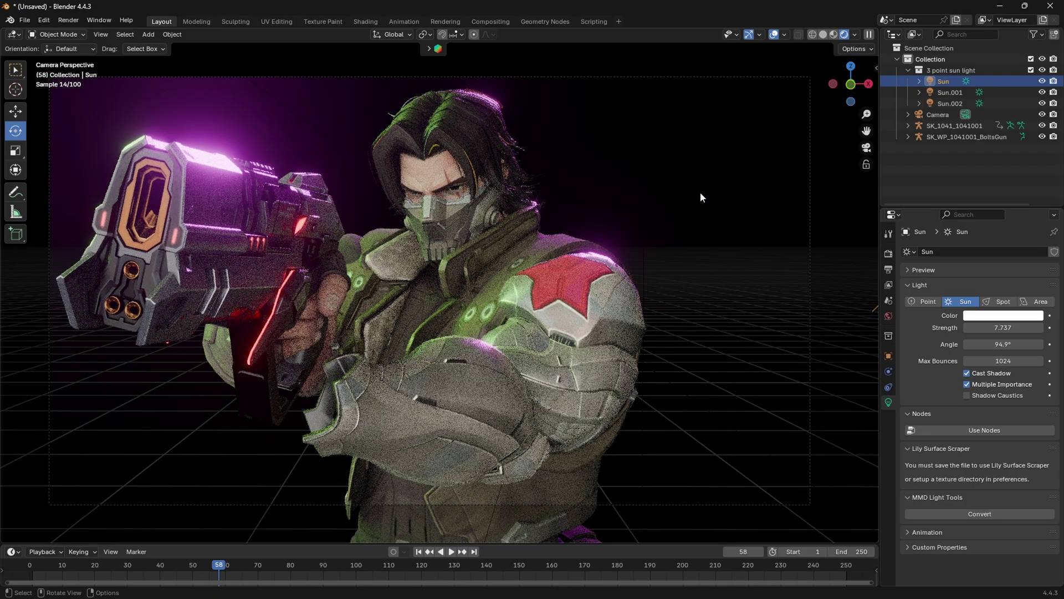
- Set Sun.002's strength to 20 and its angle to 8.23°
click(952, 103)
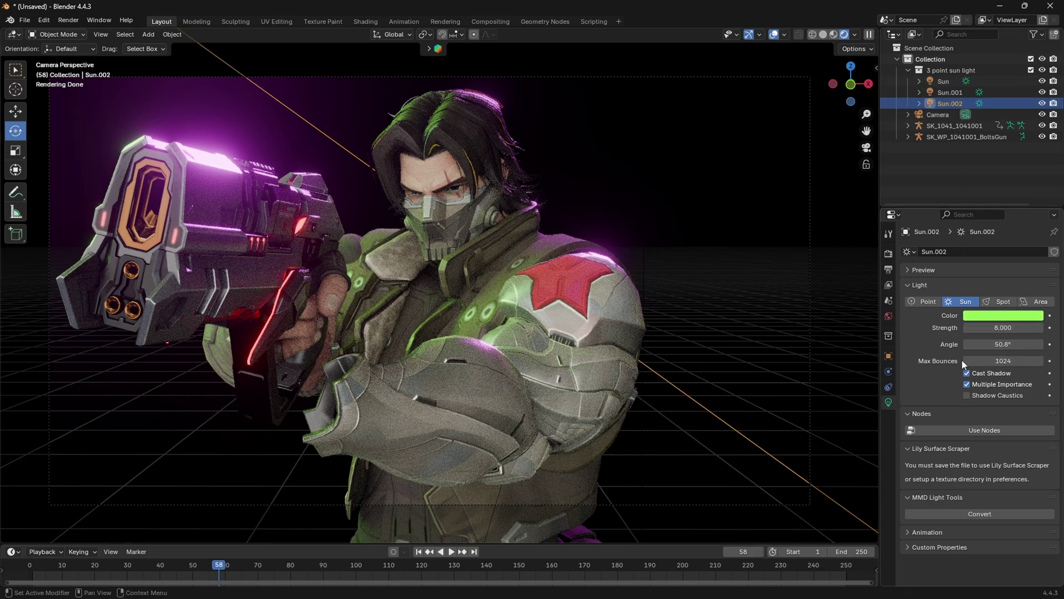
drag(1006, 327, 1020, 327)
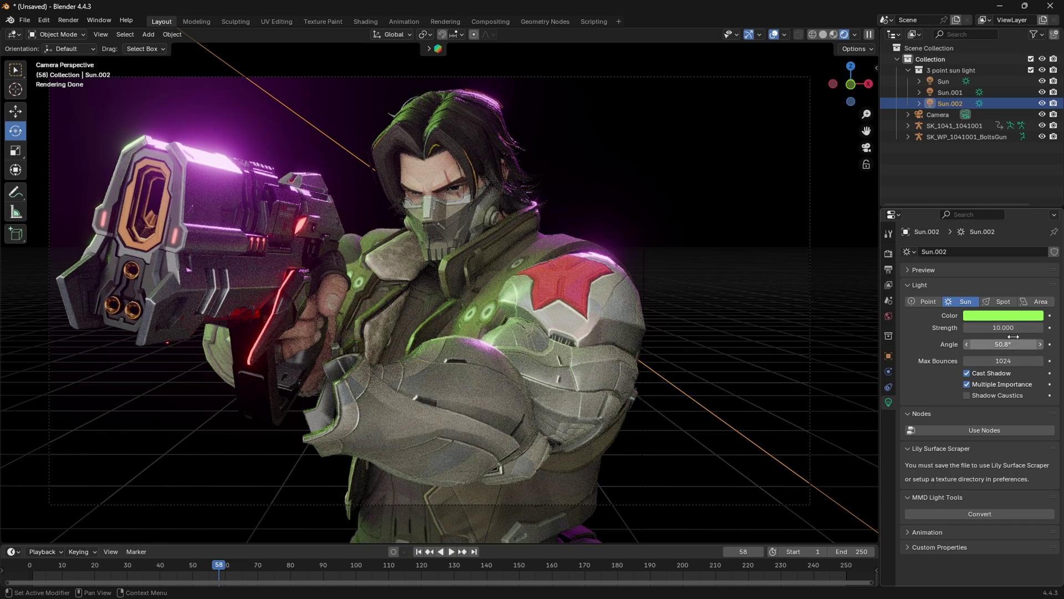
click(990, 328)
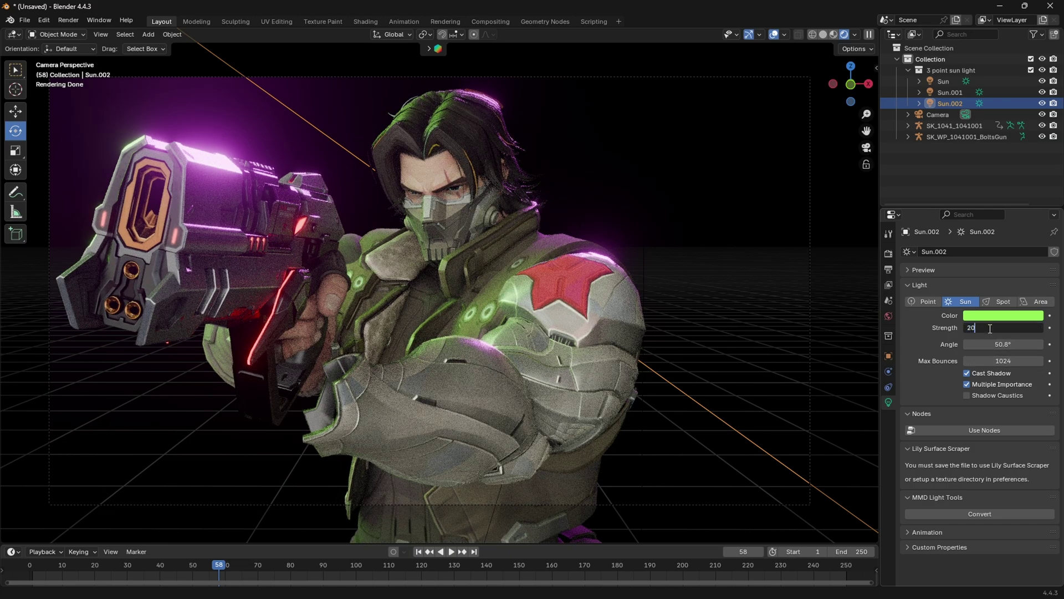
key(Return)
drag(992, 344, 914, 345)
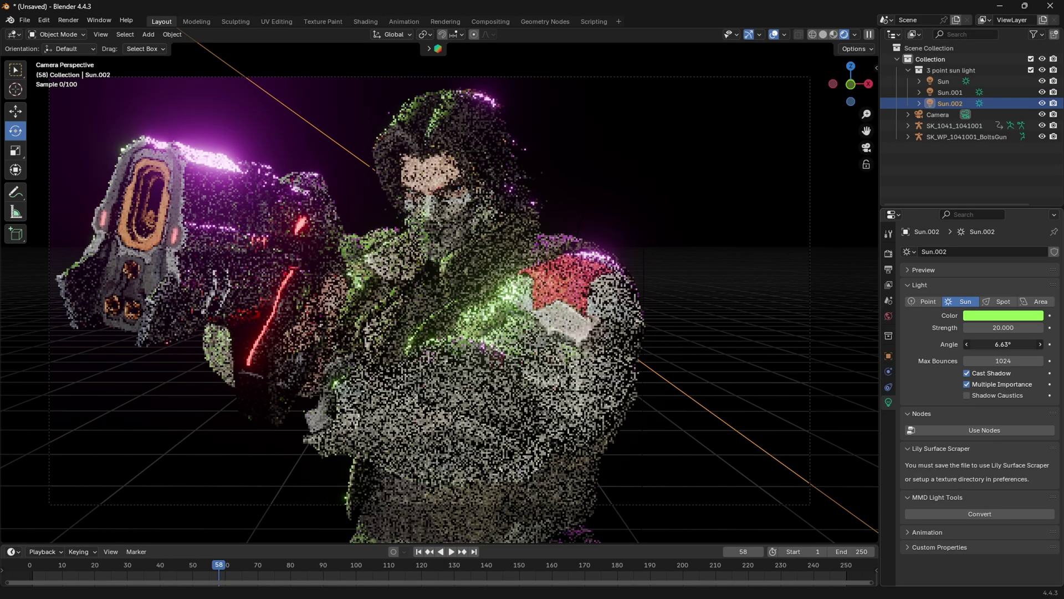
drag(837, 344, 843, 344)
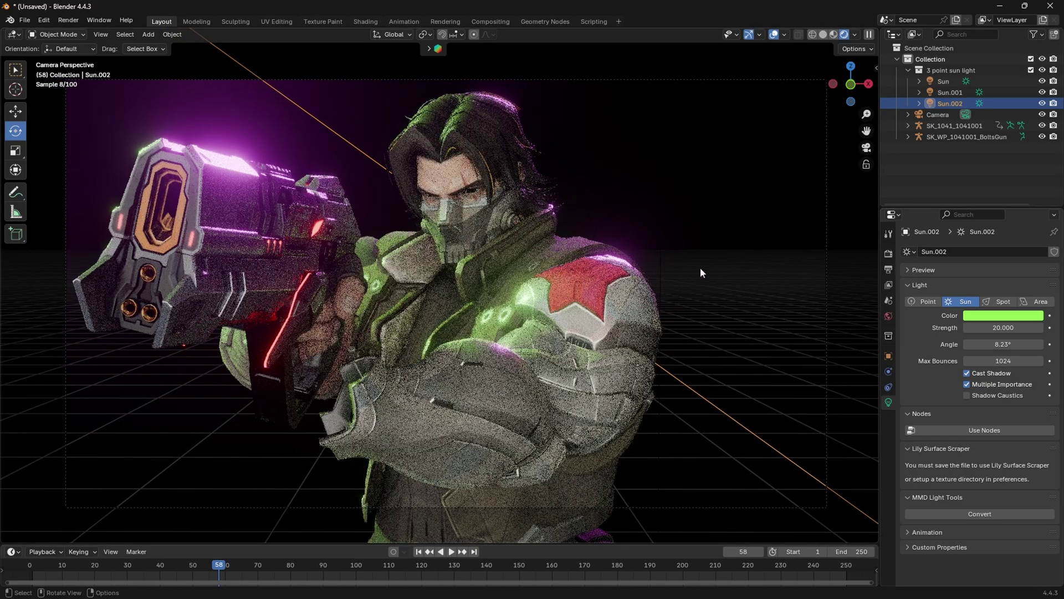
- Apply the 4K UHDTV 2160p format preset to the scene's output resolution
click(888, 253)
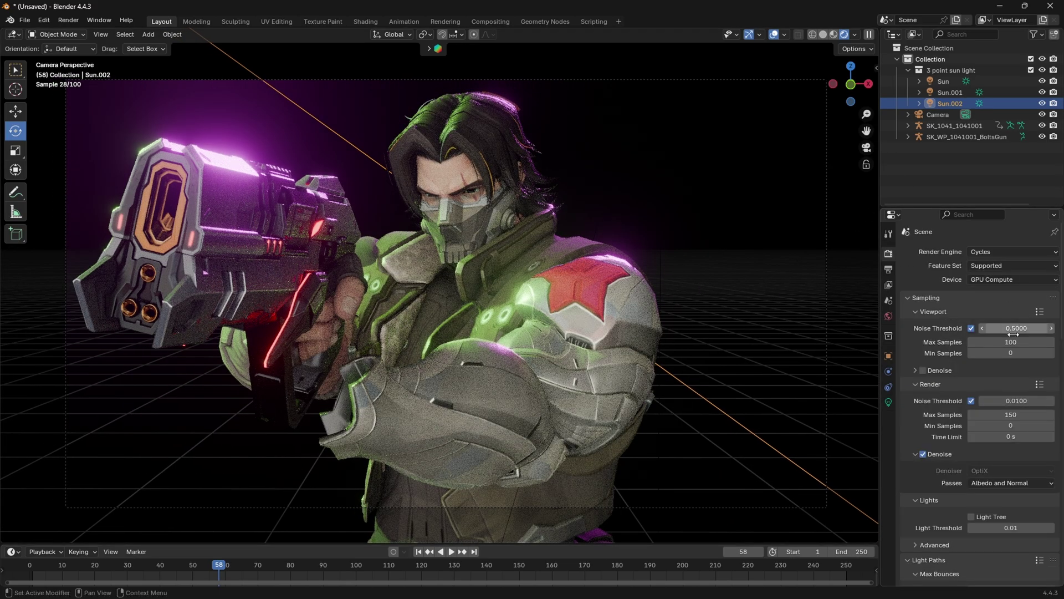
click(888, 269)
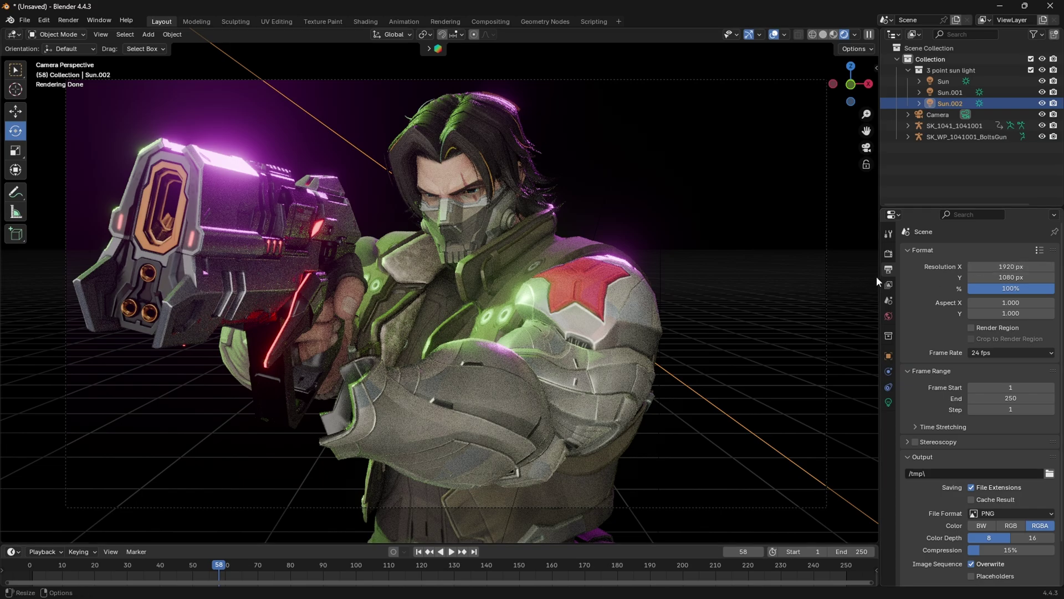
click(1039, 250)
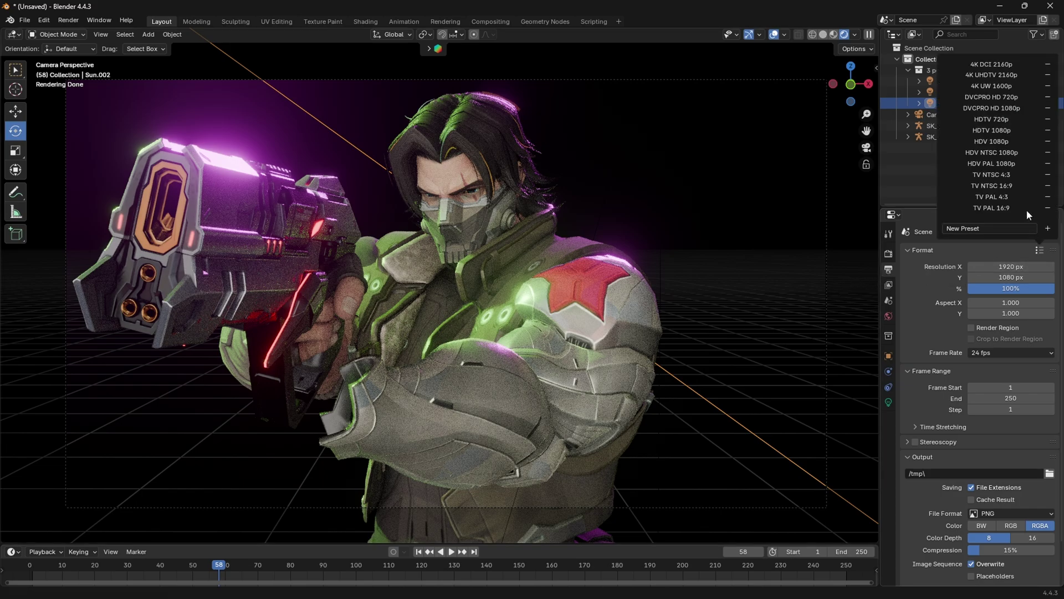
click(991, 75)
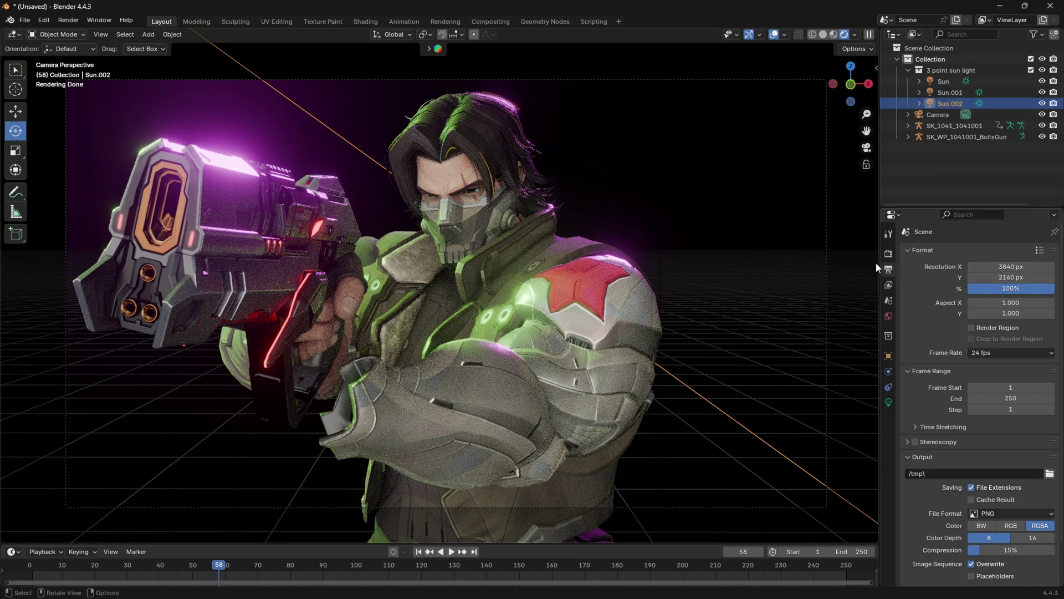
- Enable the Transparent film option in the Cycles render settings so the background renders with alpha
click(888, 253)
scroll(988, 406, down, 1)
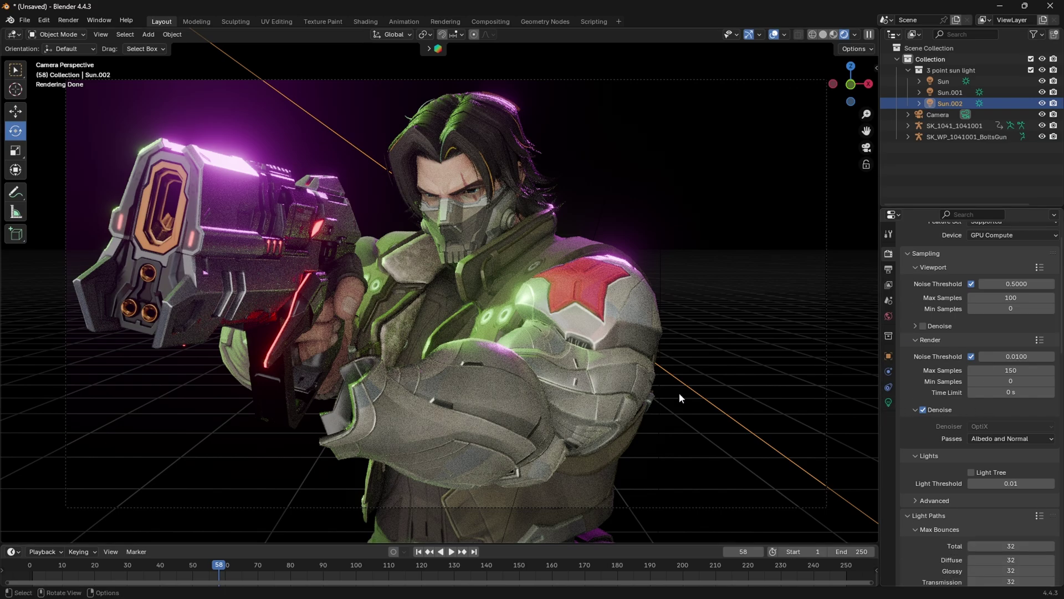
scroll(963, 420, down, 12)
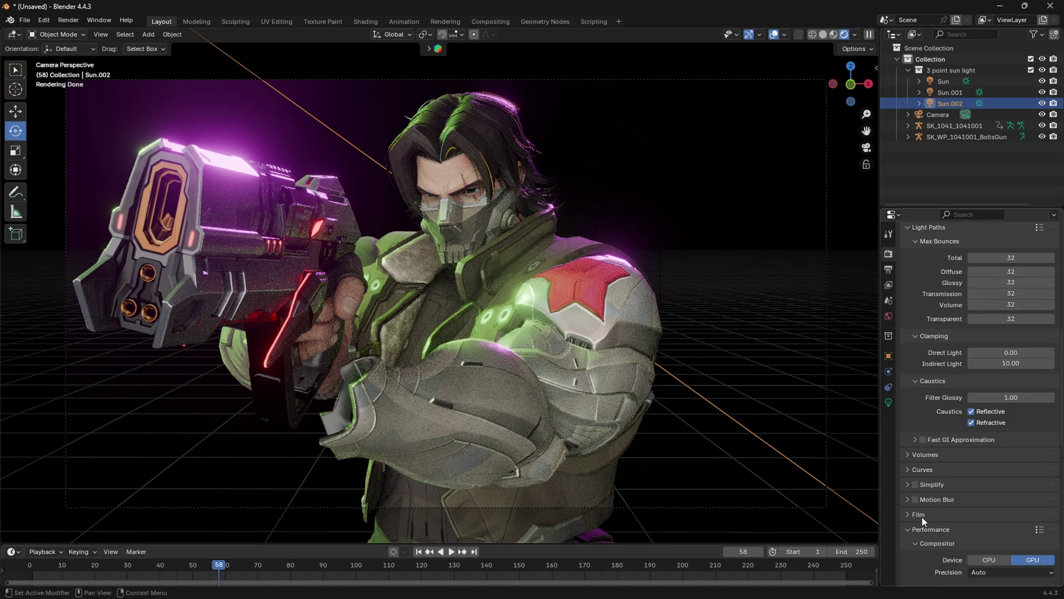
click(919, 515)
scroll(964, 545, down, 3)
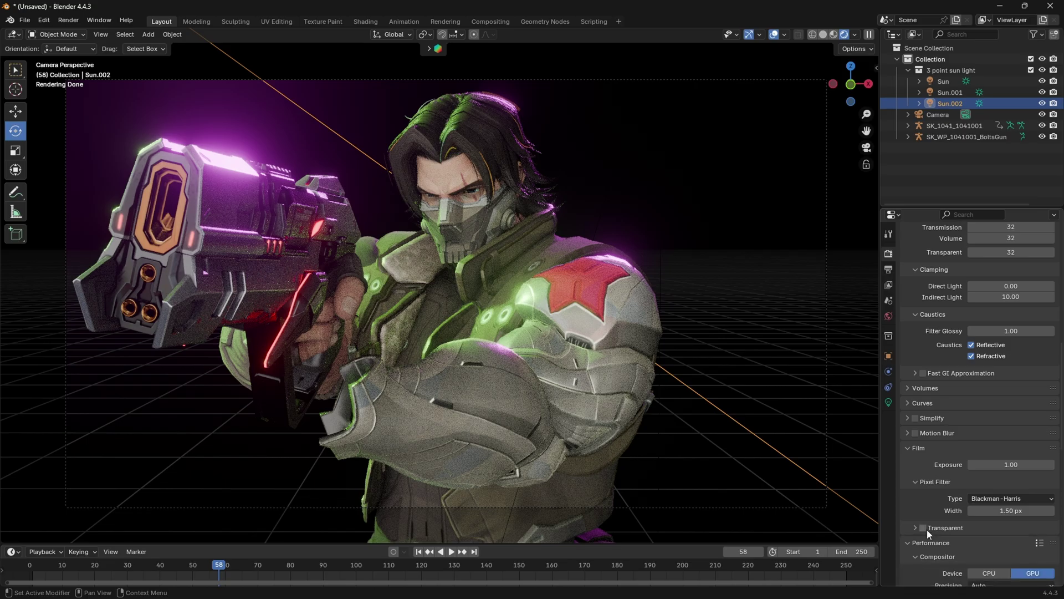
click(927, 530)
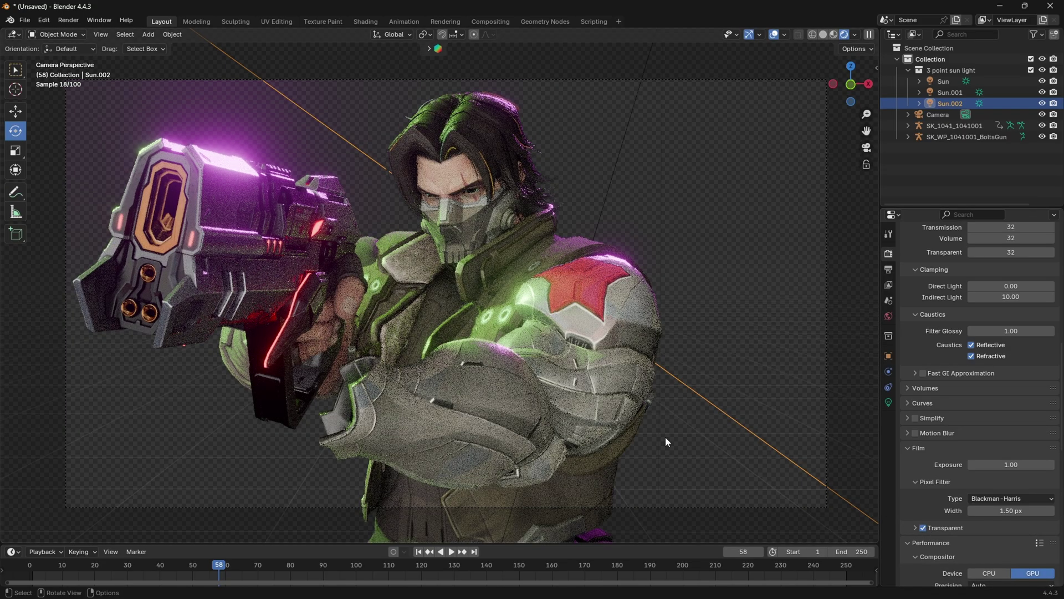
- Render the current frame as a still image and fit the whole picture in the render window
key(F12)
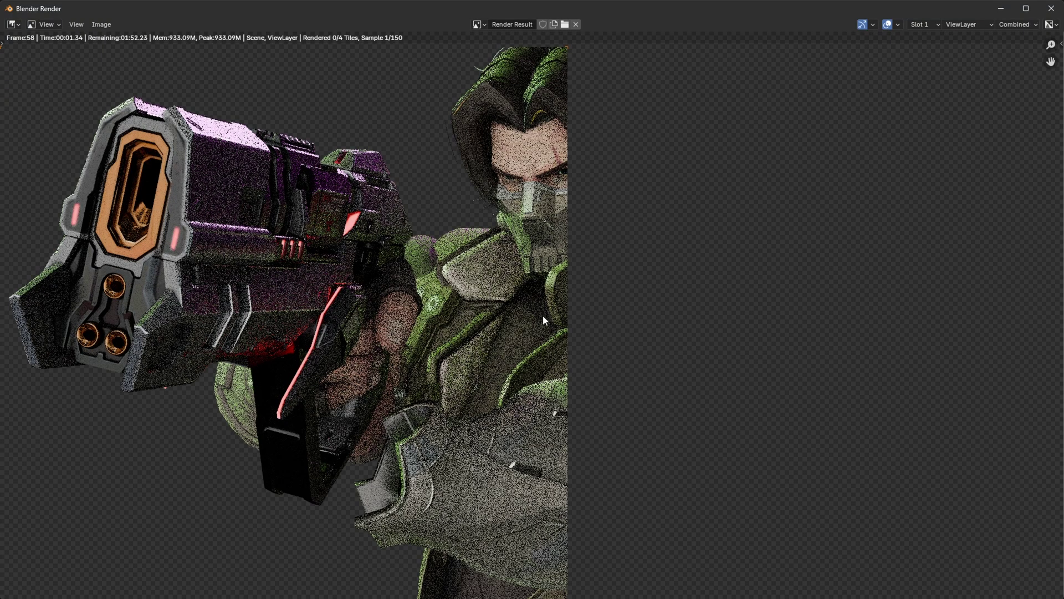
scroll(543, 315, down, 2)
scroll(543, 315, up, 1)
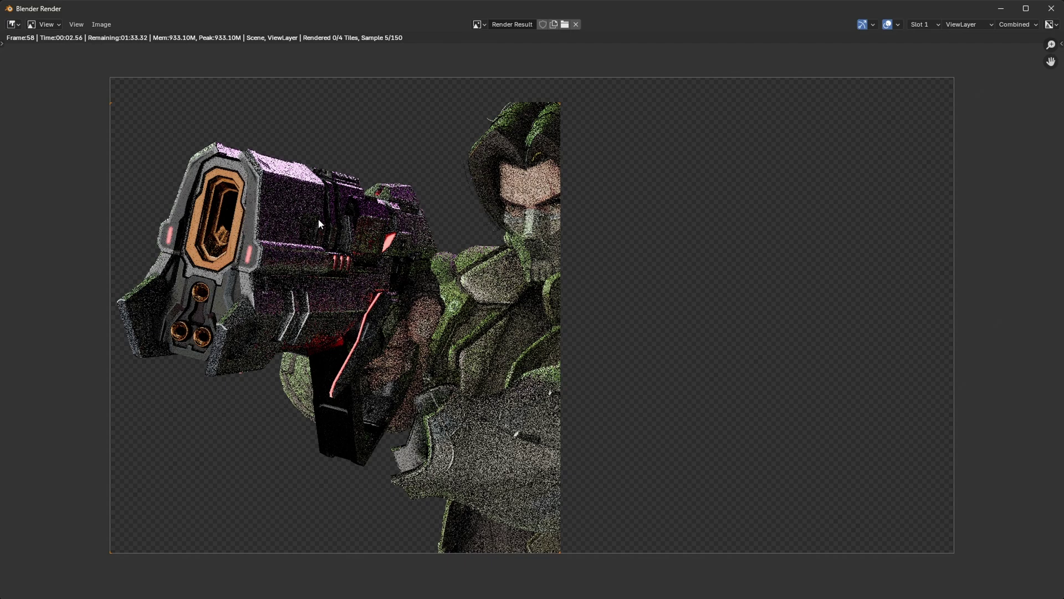